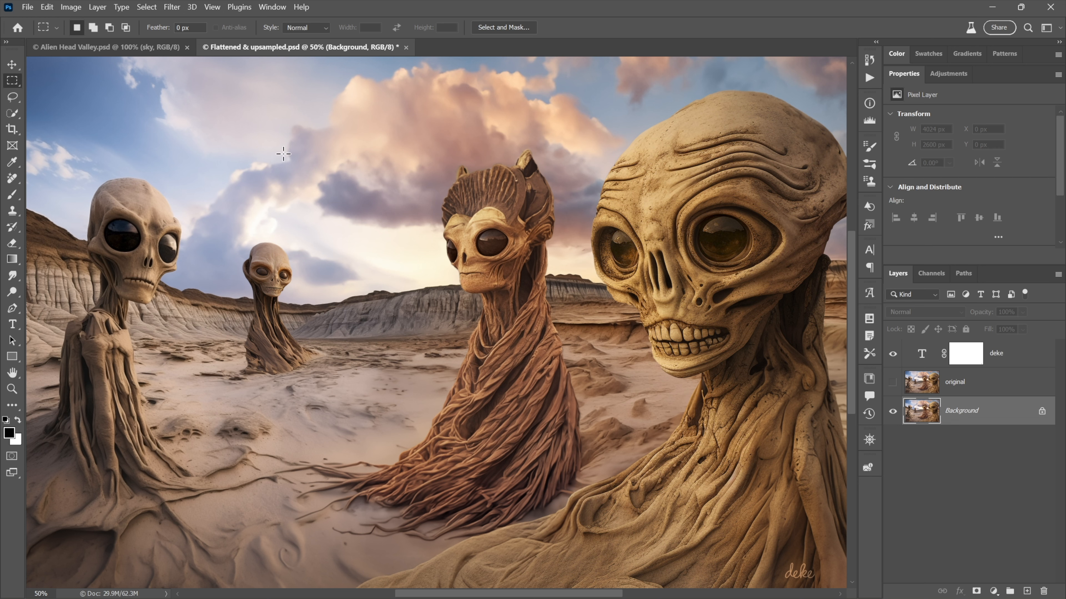
Step: Hide the side panels and open the Live Canvas filter on the Background layer, keeping the Watercolor preset category
click(172, 7)
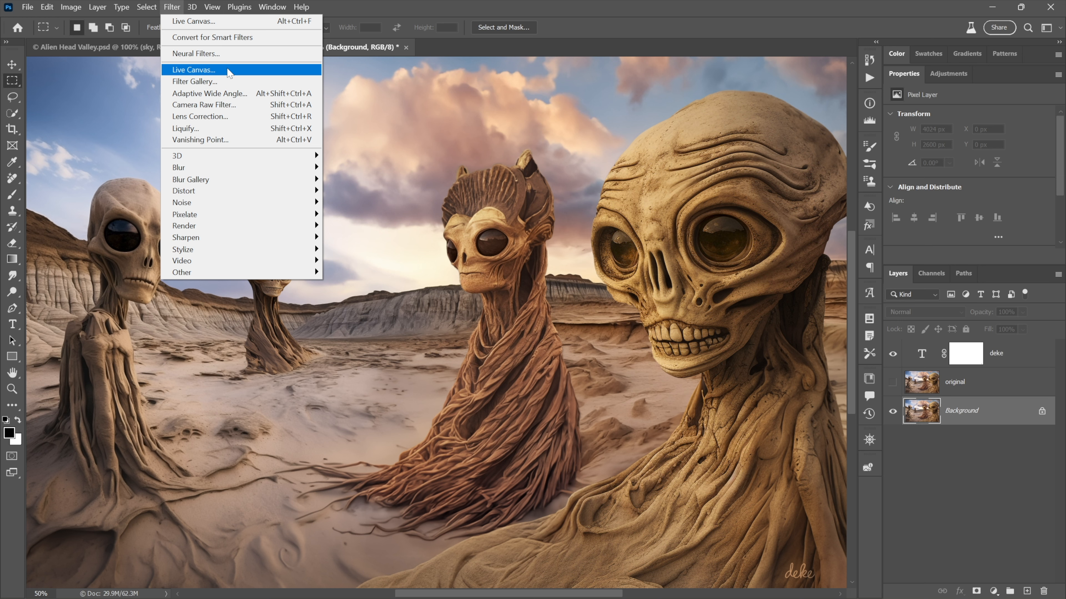
click(180, 9)
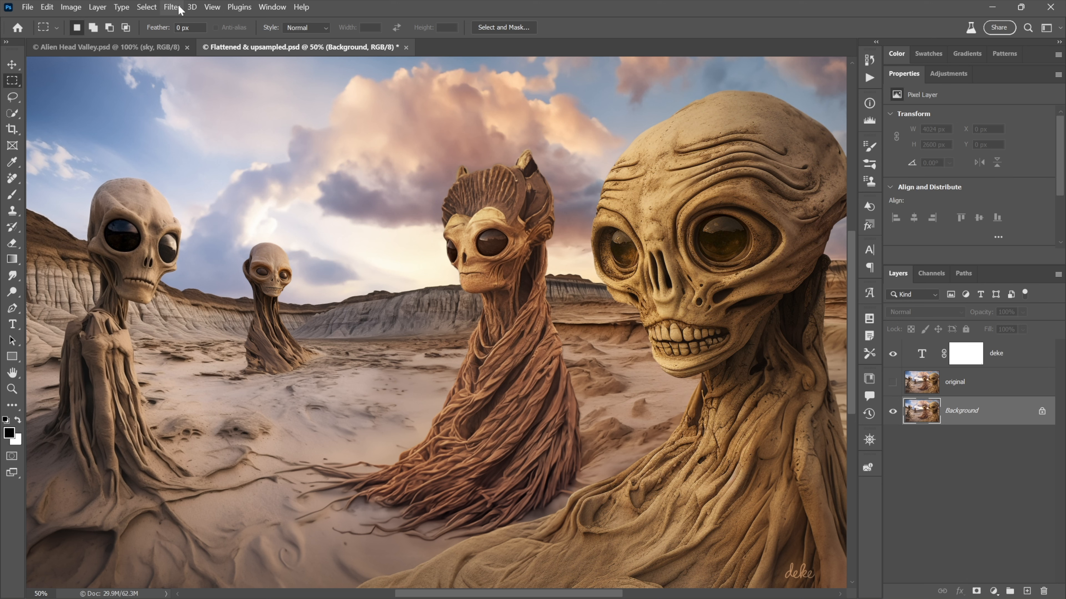
key(shift+Tab)
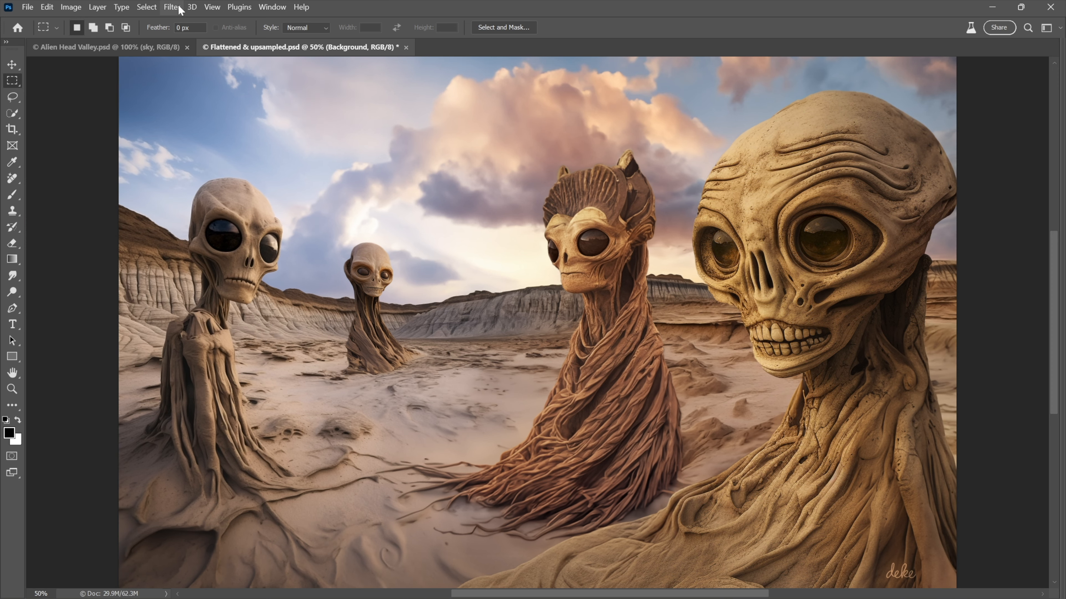
drag(231, 255, 325, 254)
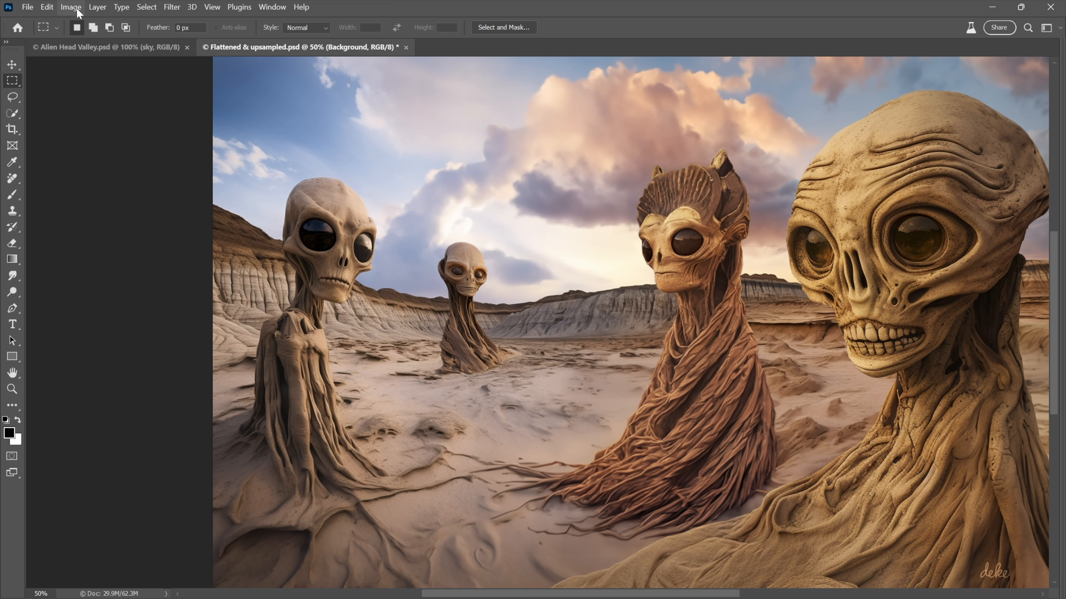
click(172, 7)
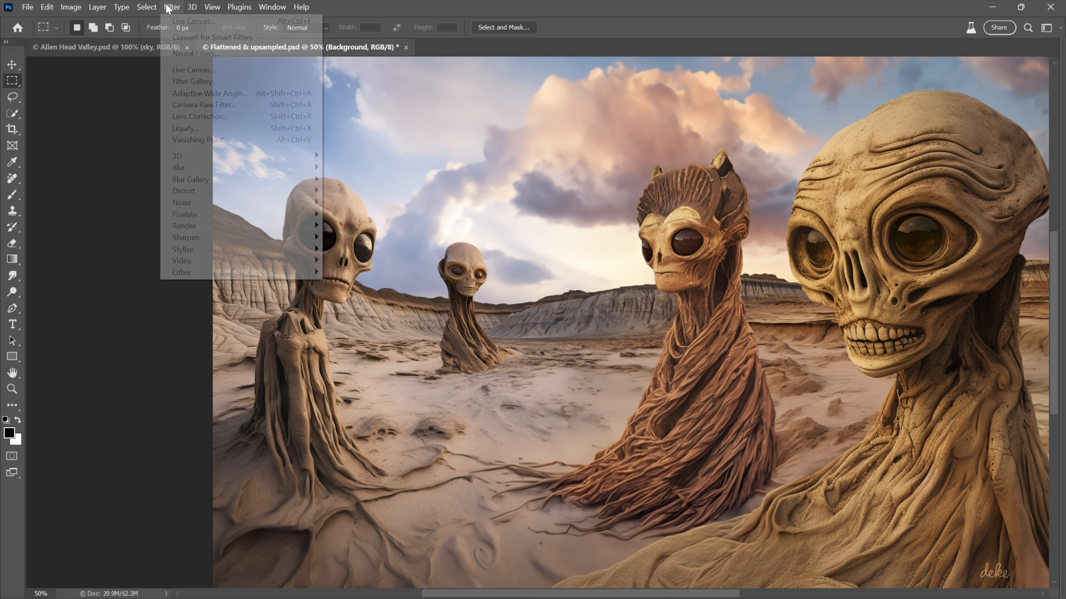
click(187, 70)
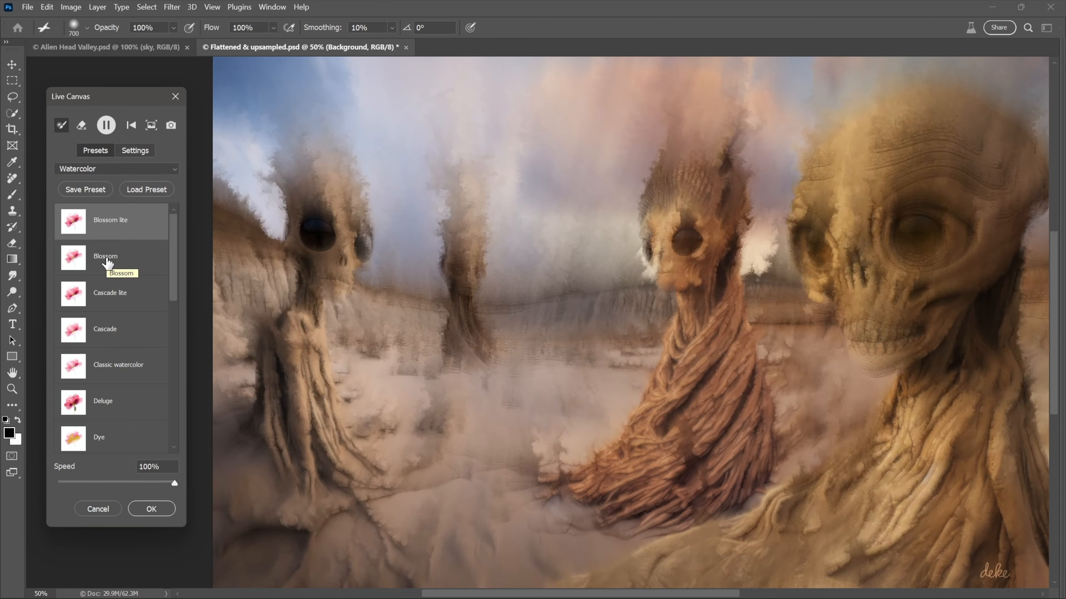
click(119, 170)
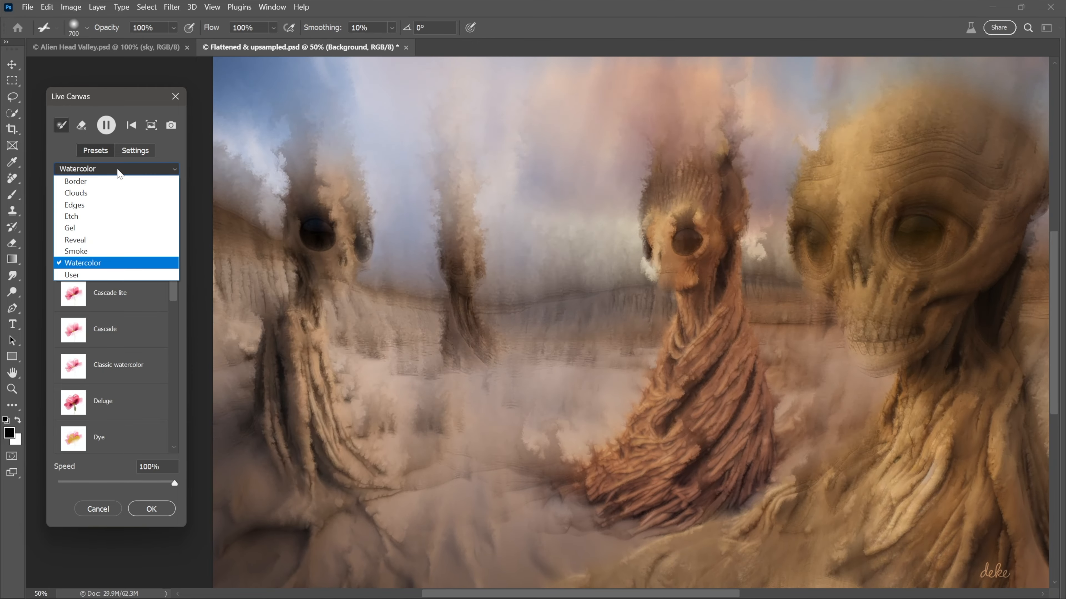
click(126, 264)
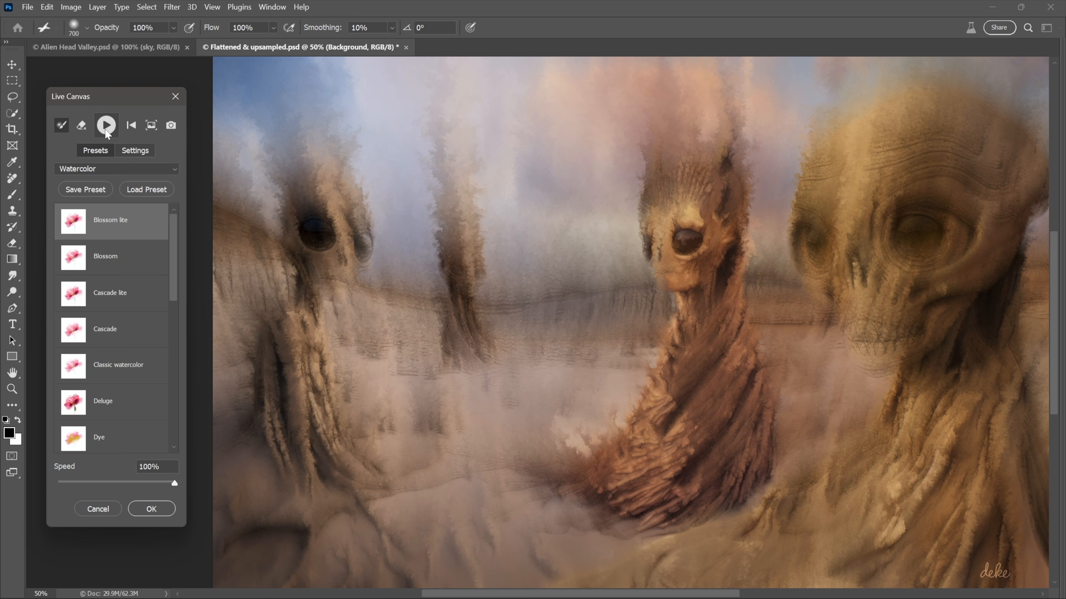
Step: Resume the Blossom lite animation, pause it at a different frame and apply the effect to the Background layer
click(71, 7)
mouse_move(94, 8)
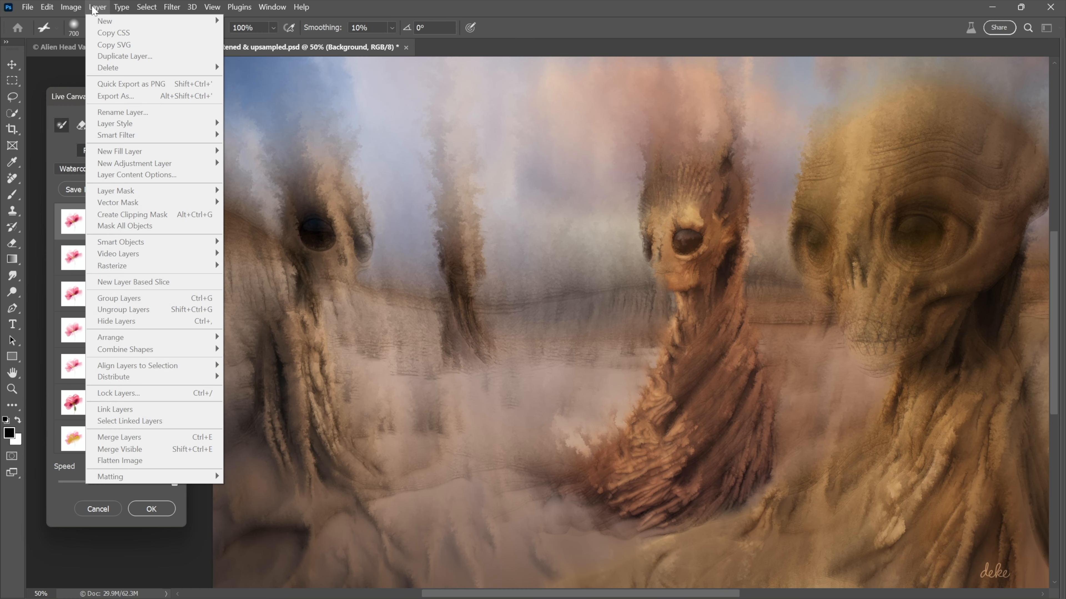
click(94, 8)
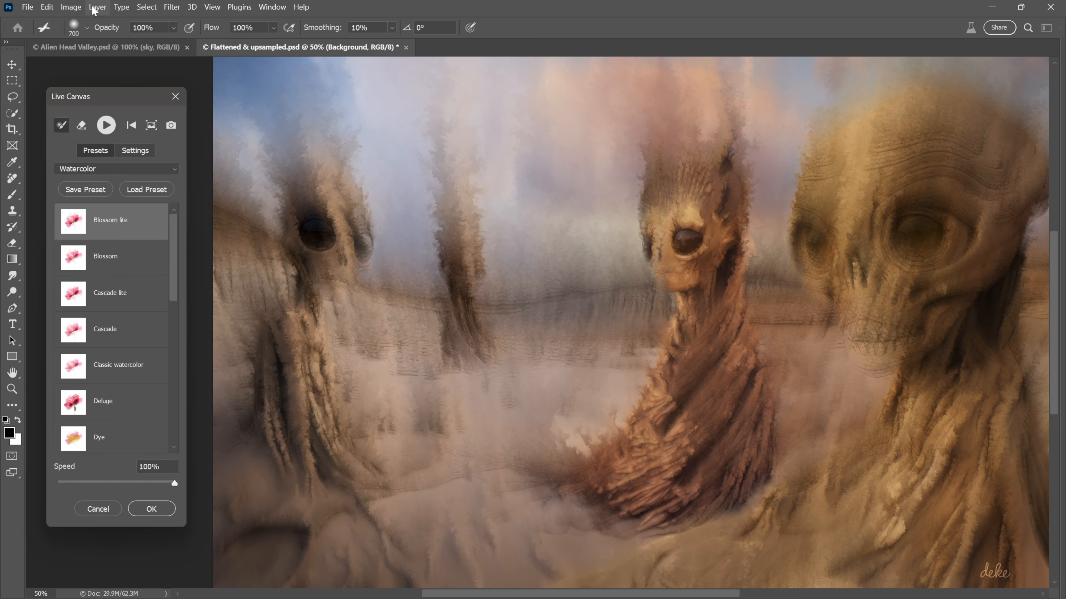
key(space)
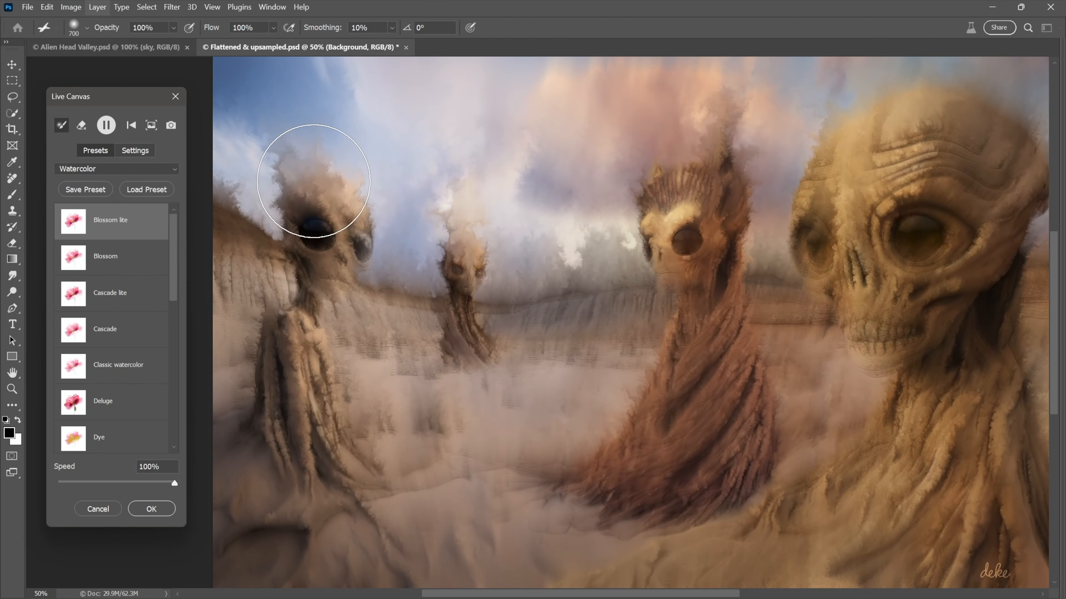
key(space)
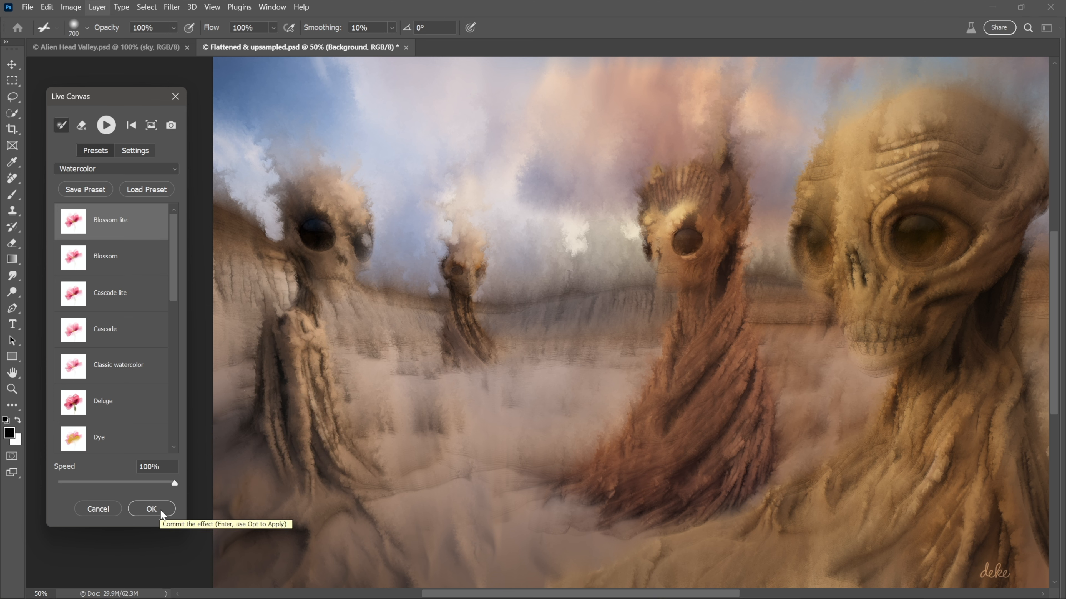
click(141, 511)
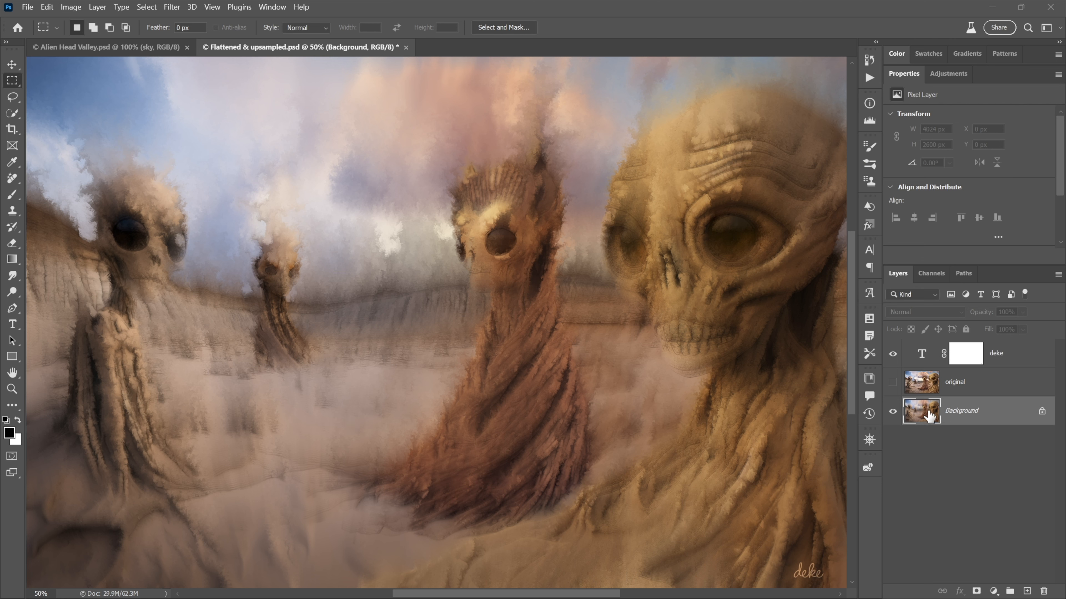
Step: Toggle the Background layer's visibility to inspect the effect, and undo the Live Canvas filter
click(892, 413)
click(892, 413)
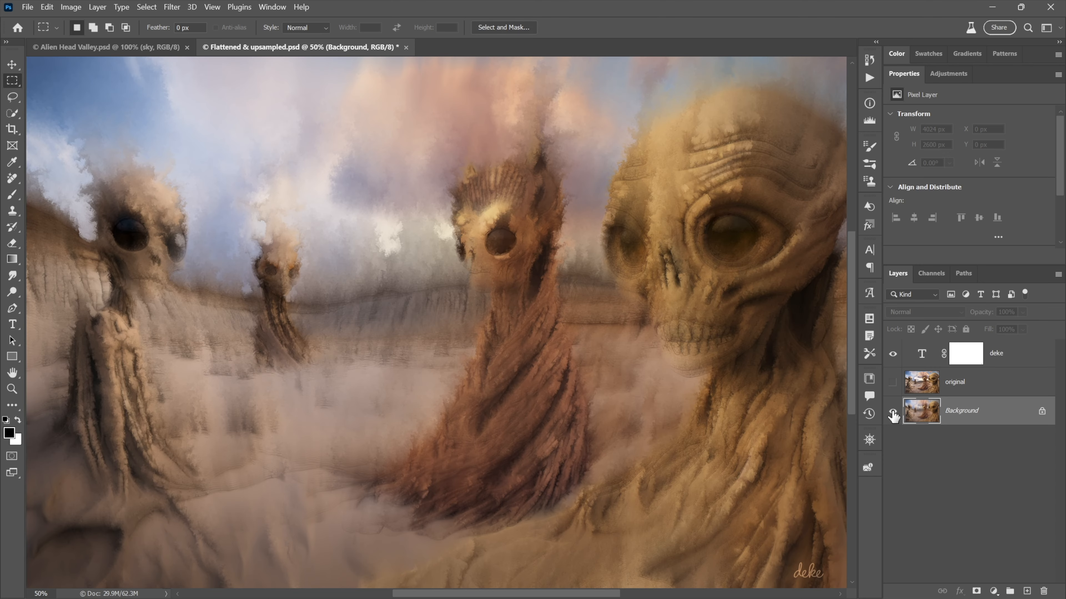
click(892, 414)
click(892, 413)
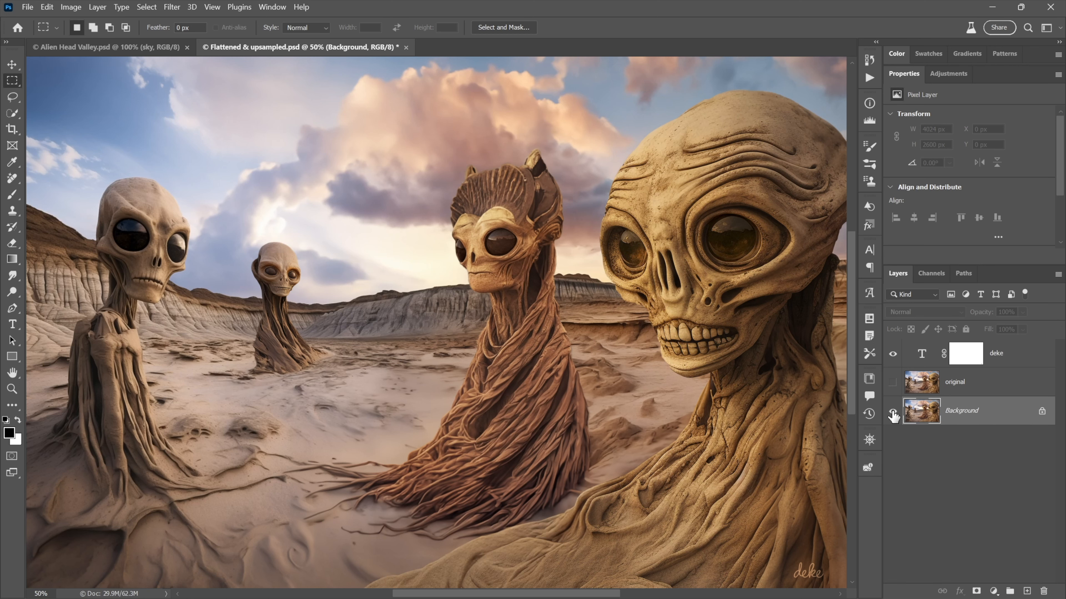
Step: Hide the side panels and reopen the Live Canvas filter on the original Background image
key(shift+Tab)
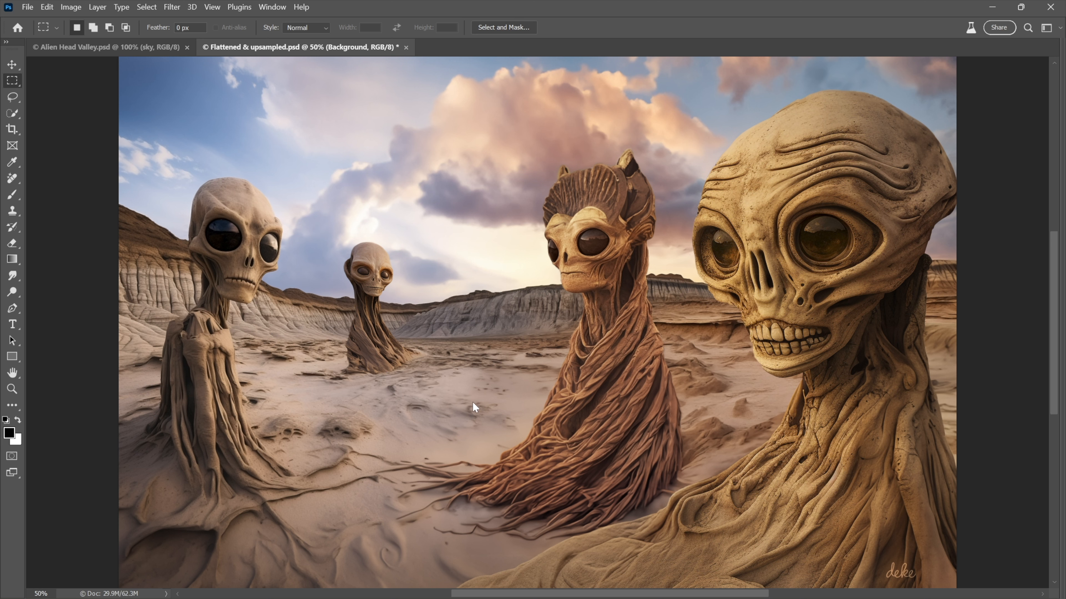
scroll(343, 447, left, 5)
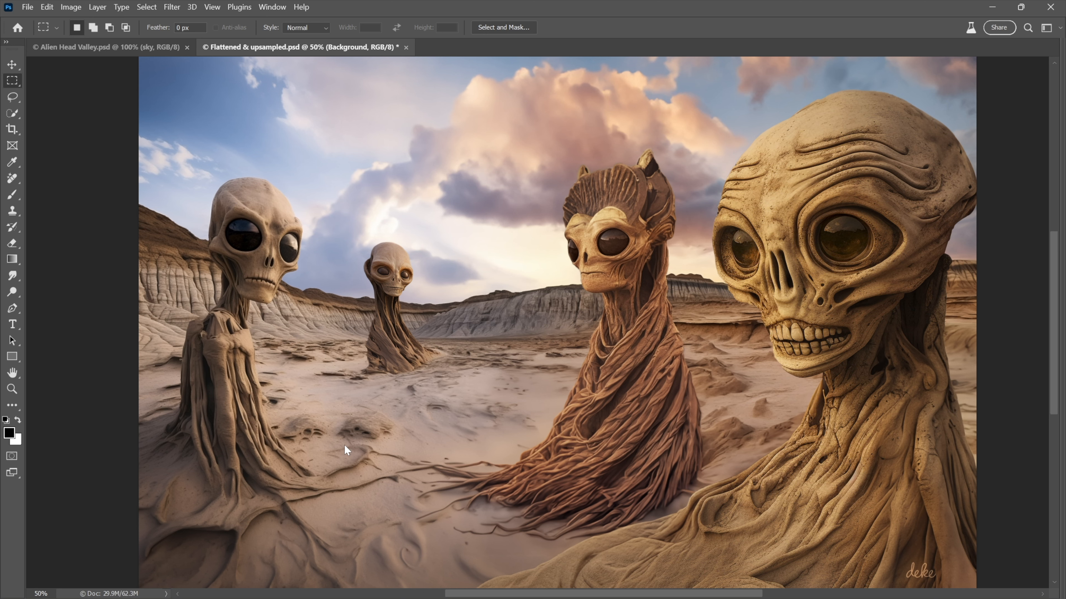
scroll(346, 445, left, 3)
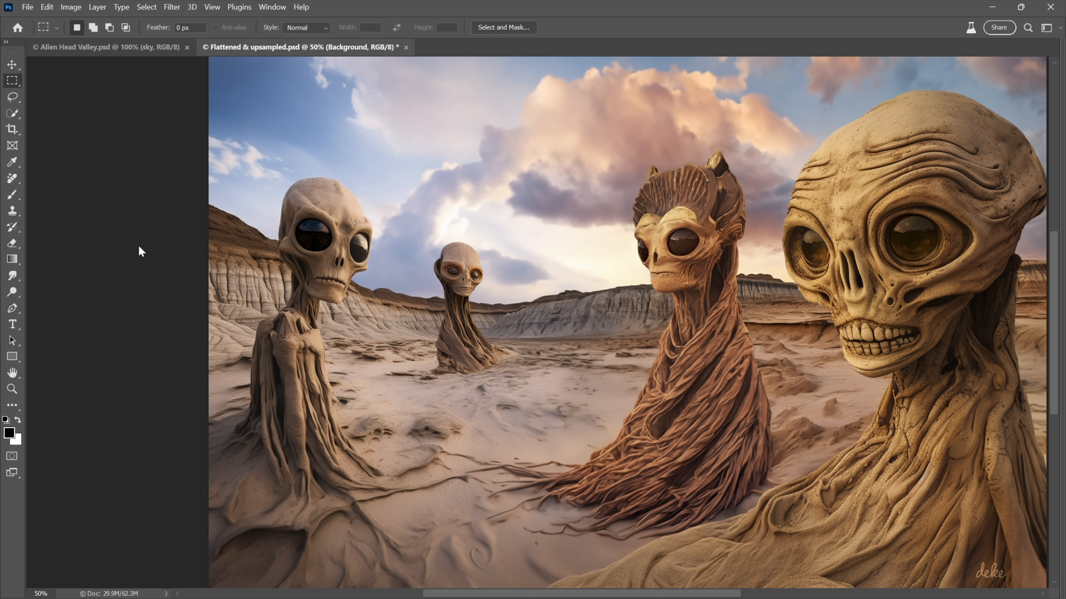
click(173, 7)
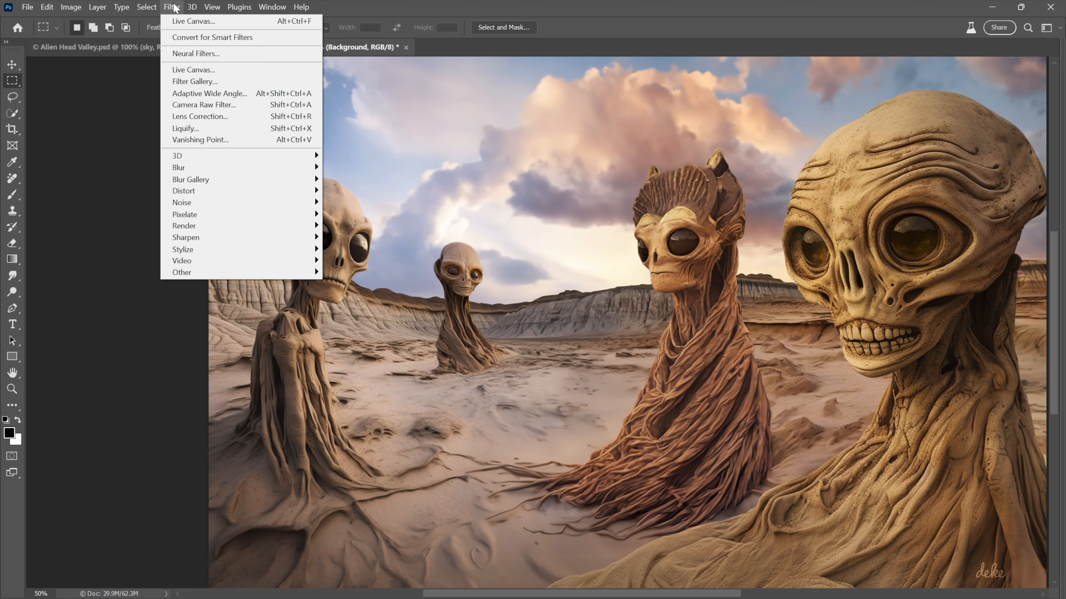
click(217, 70)
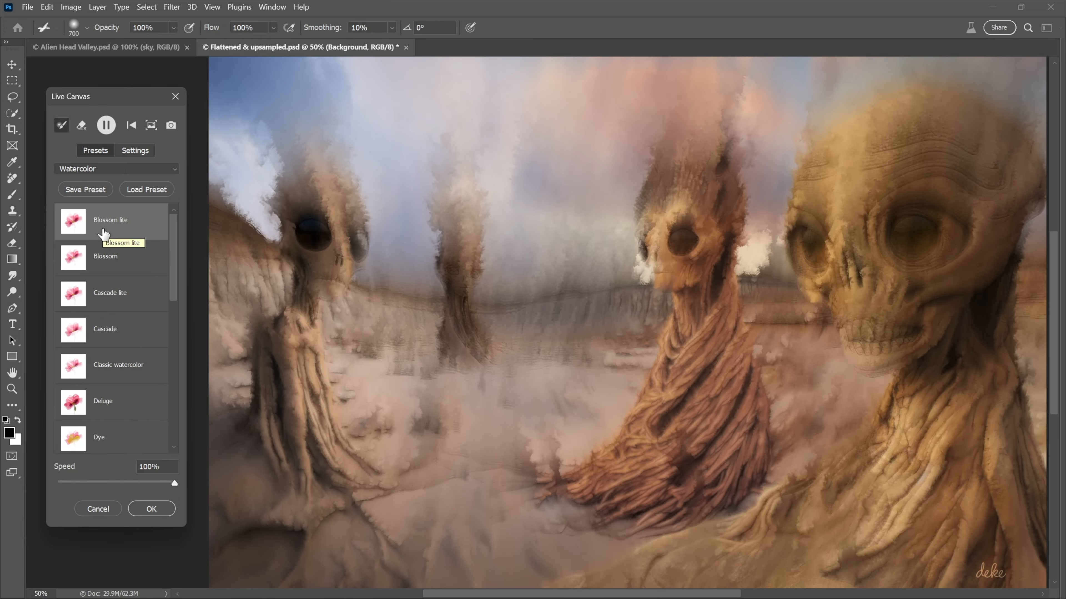
Step: Try the Blossom watercolor preset and replay it at 50% speed
click(131, 259)
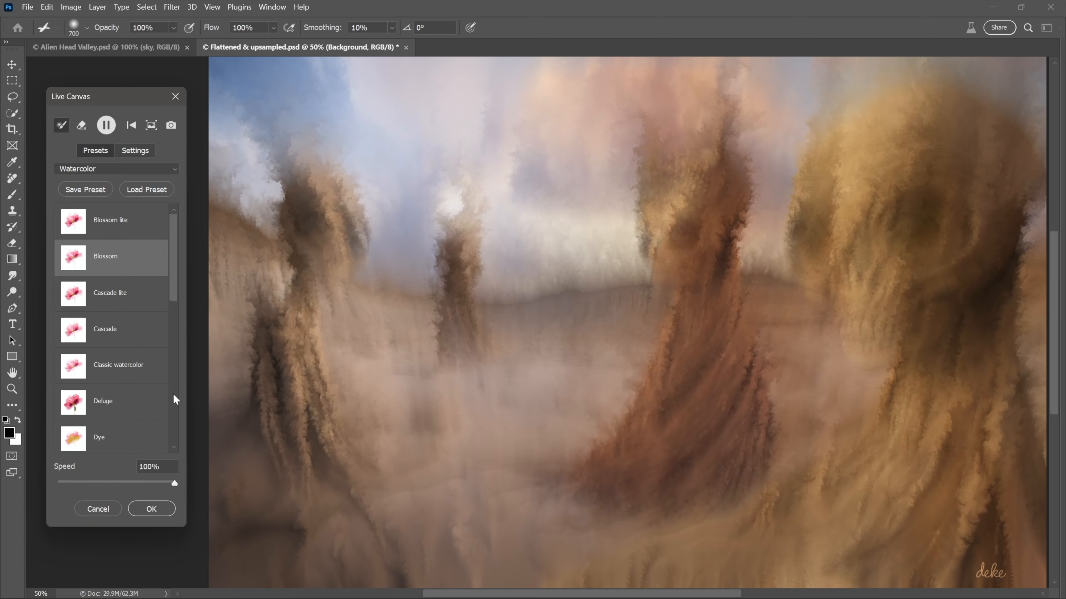
drag(175, 483, 133, 482)
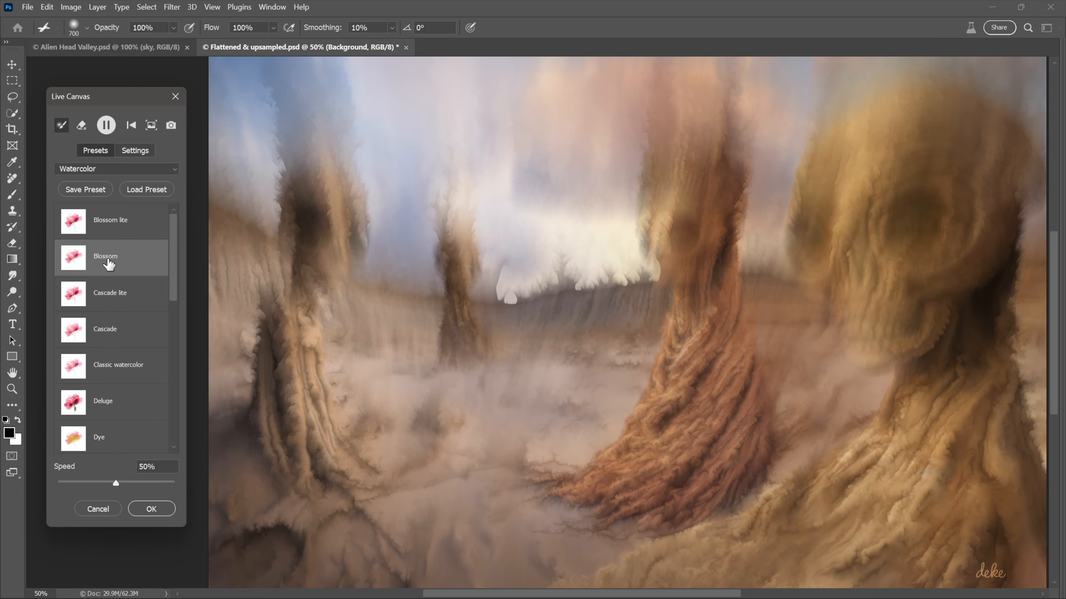
click(108, 263)
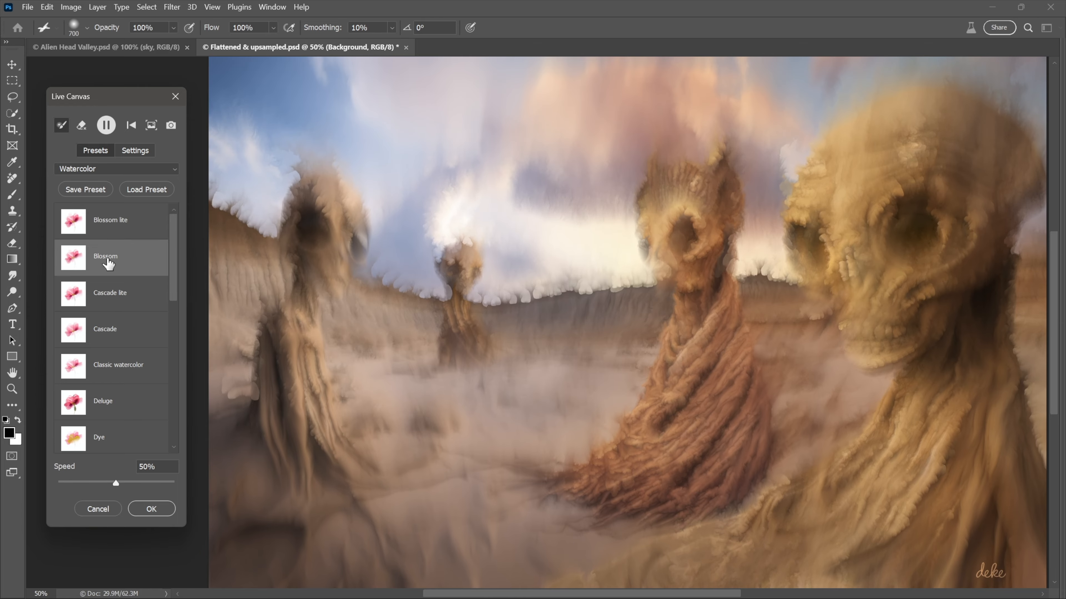
Step: Preview the Cascade lite, Cascade and Deluge watercolor presets on the image
click(111, 301)
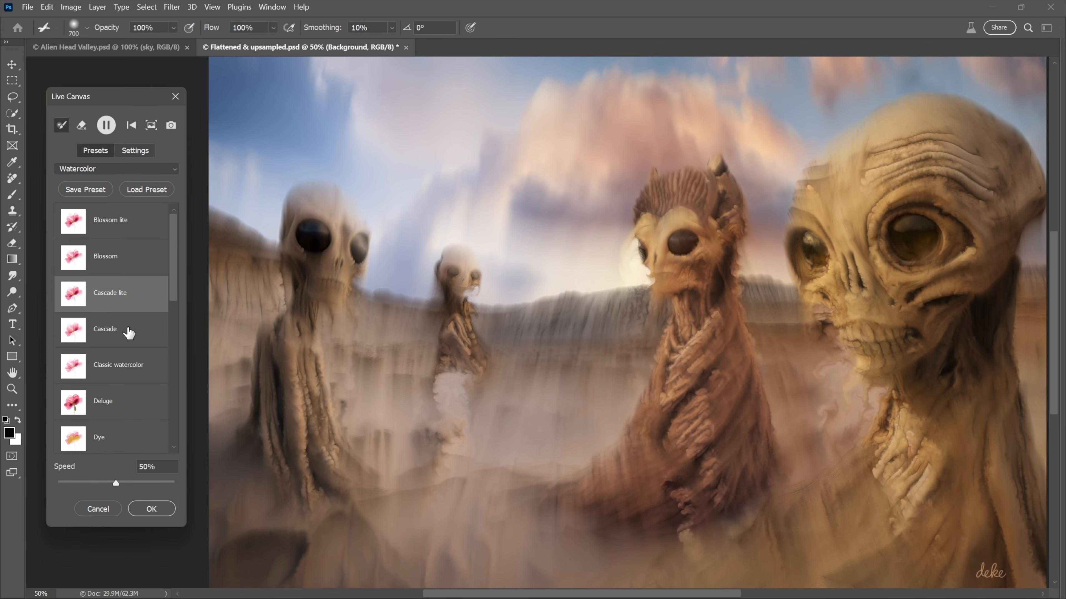
click(129, 333)
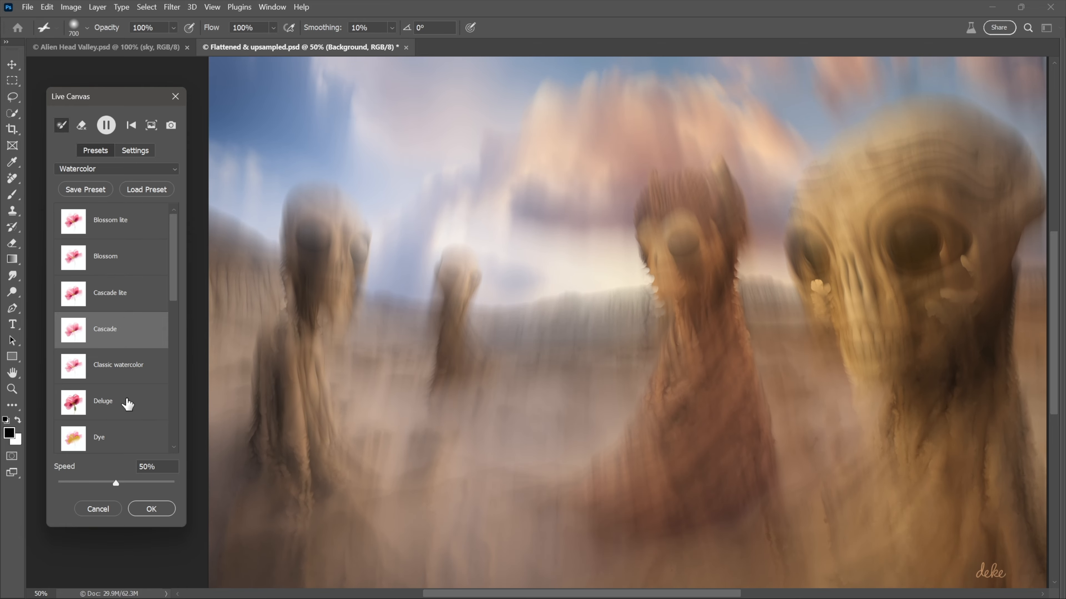
click(128, 404)
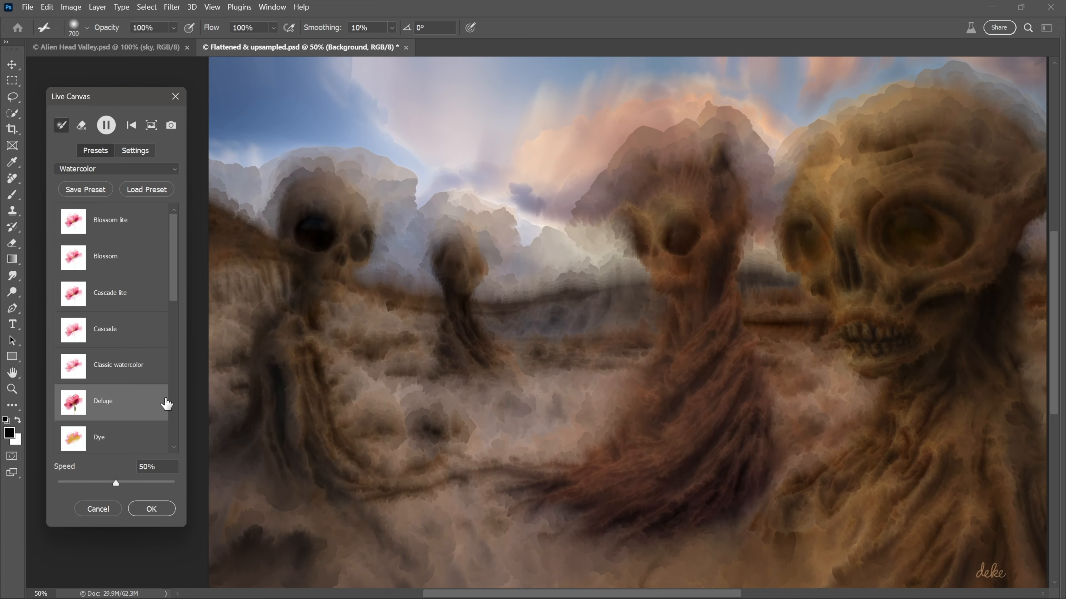
Step: Try the Magic watercolor preset and examine its effect on the horned and toothed alien heads at 100% zoom
click(173, 406)
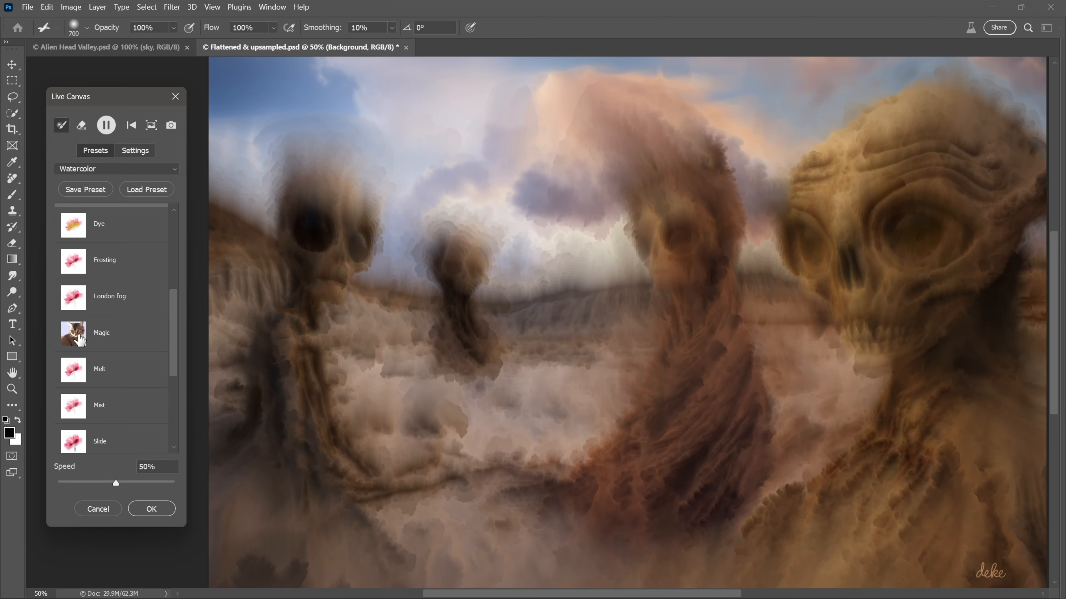
click(88, 344)
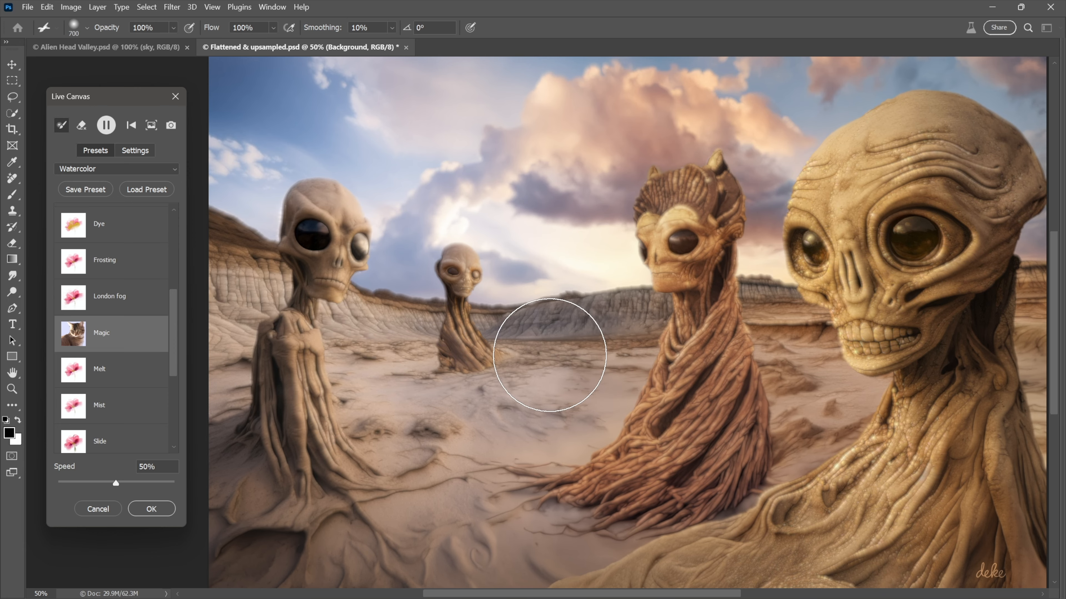
key(ctrl+plus)
key(ctrl+plus)
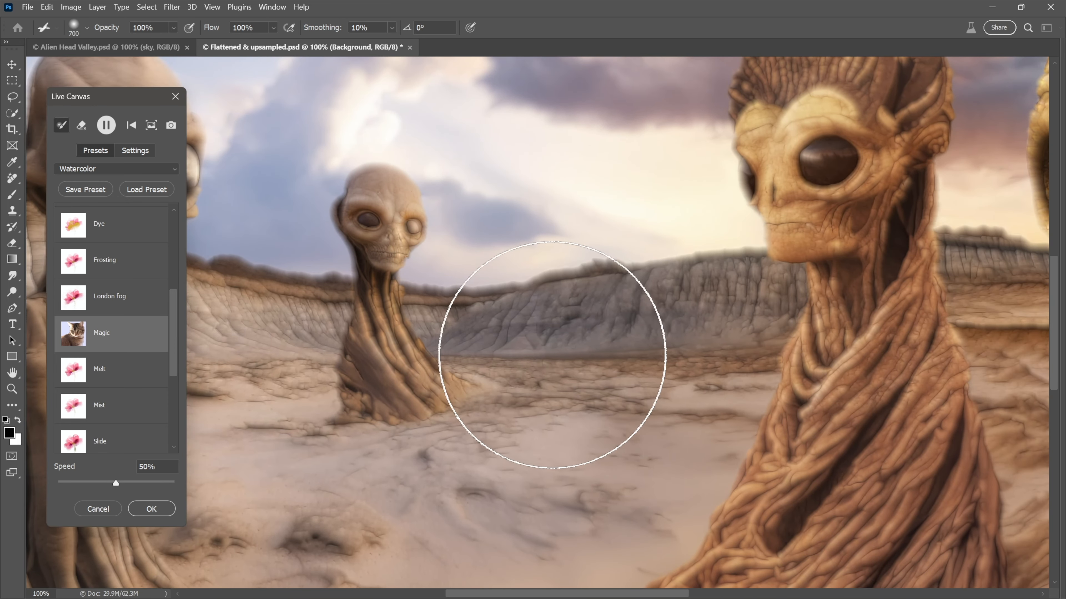
drag(875, 293, 383, 375)
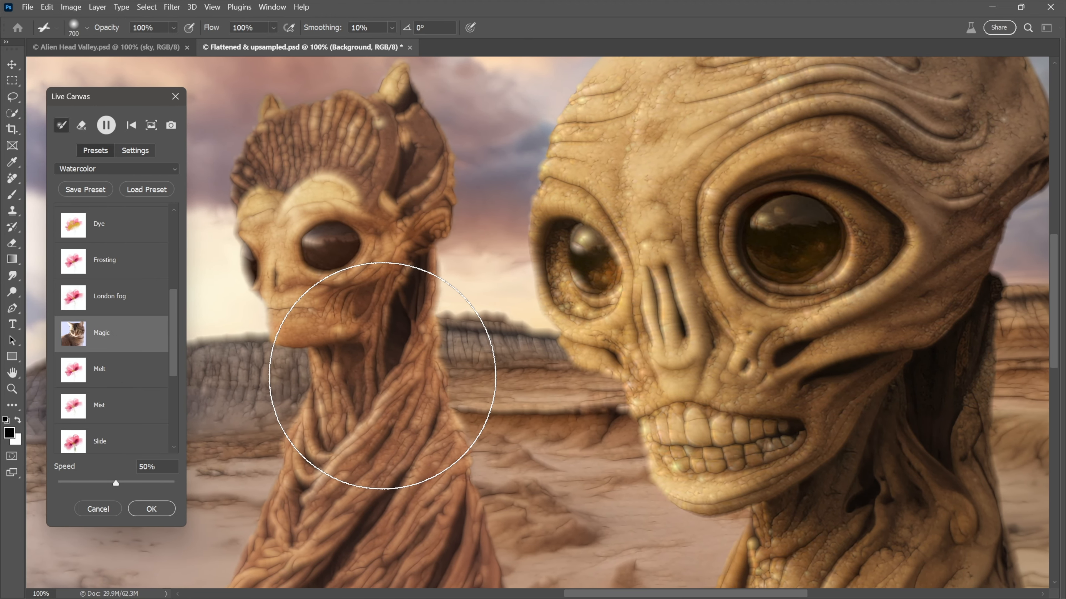
Step: Reduce the Live Canvas brush size to 175
key(bracketleft)
key(bracketleft)
key(bracketleft)
key(bracketleft)
key(bracketleft)
key(bracketleft)
key(bracketleft)
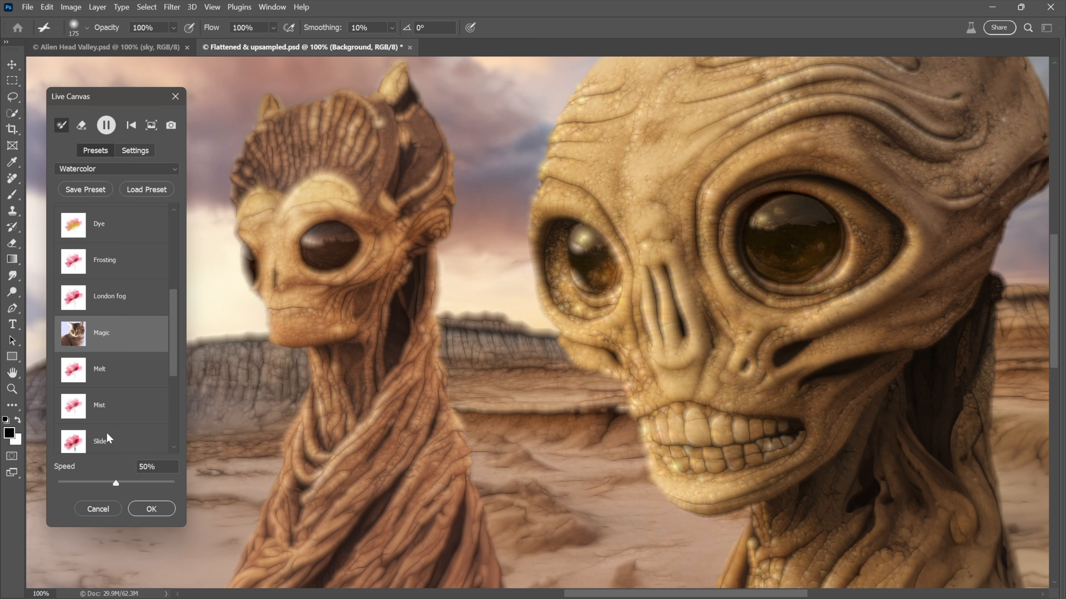
Step: Set the animation speed to 20% and preview the Magic and Slide watercolor presets on the image
drag(115, 484, 93, 485)
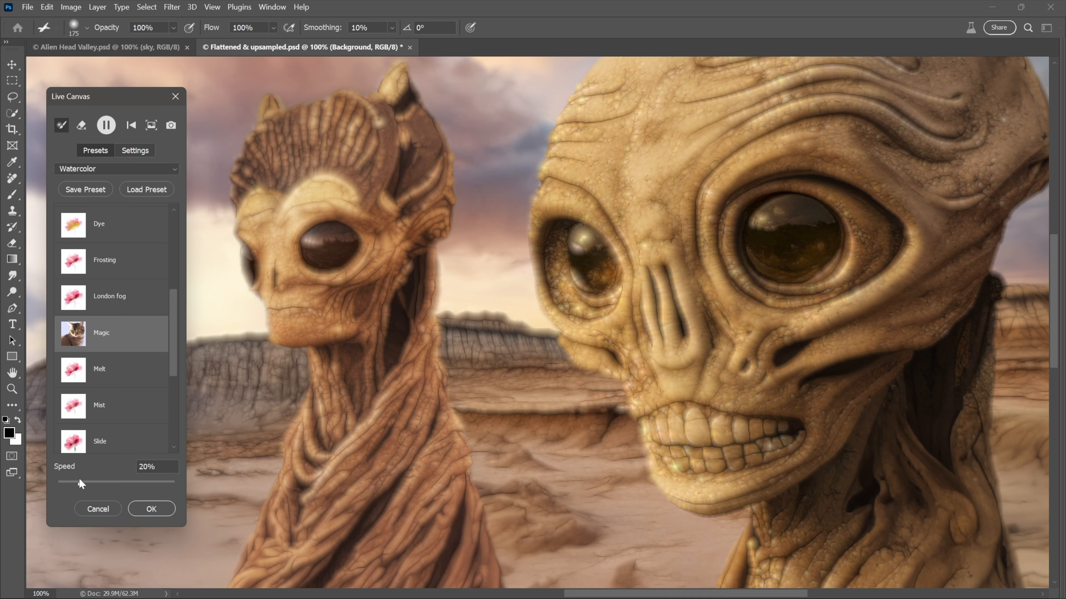
click(75, 339)
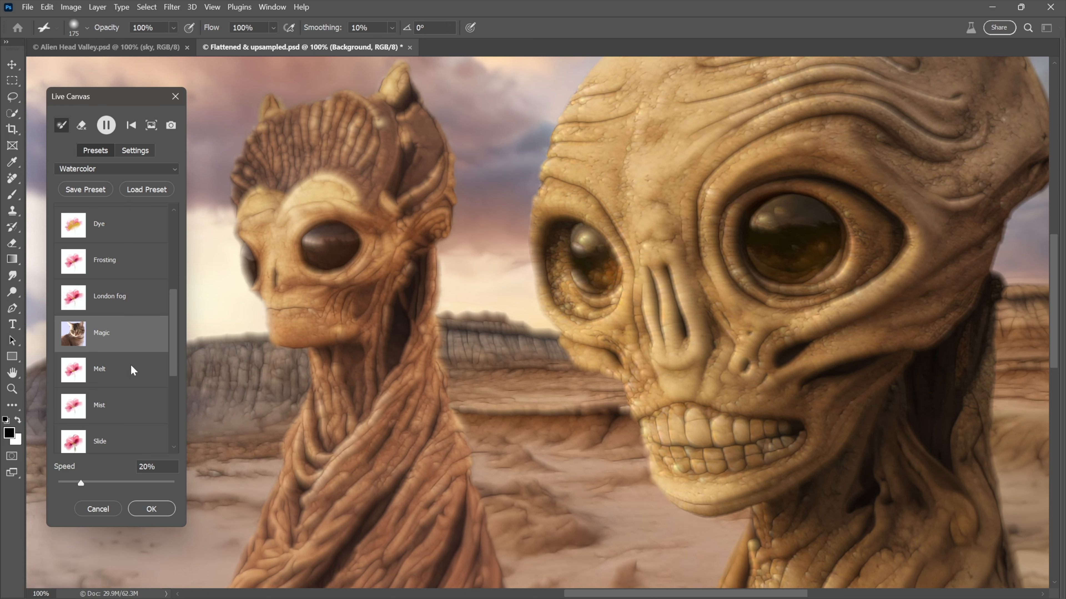
click(126, 440)
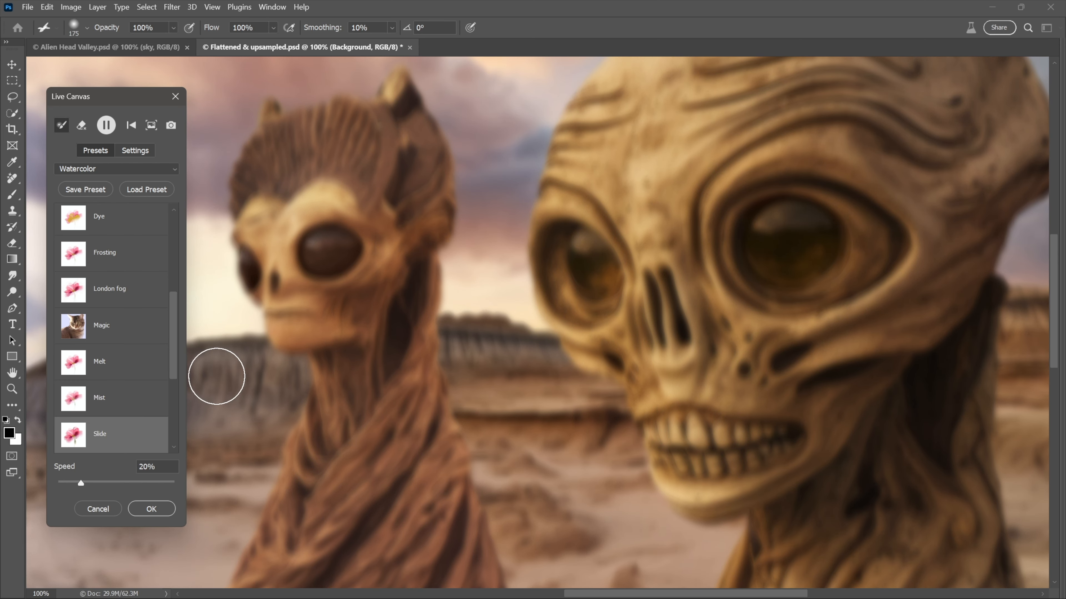
key(ctrl+0)
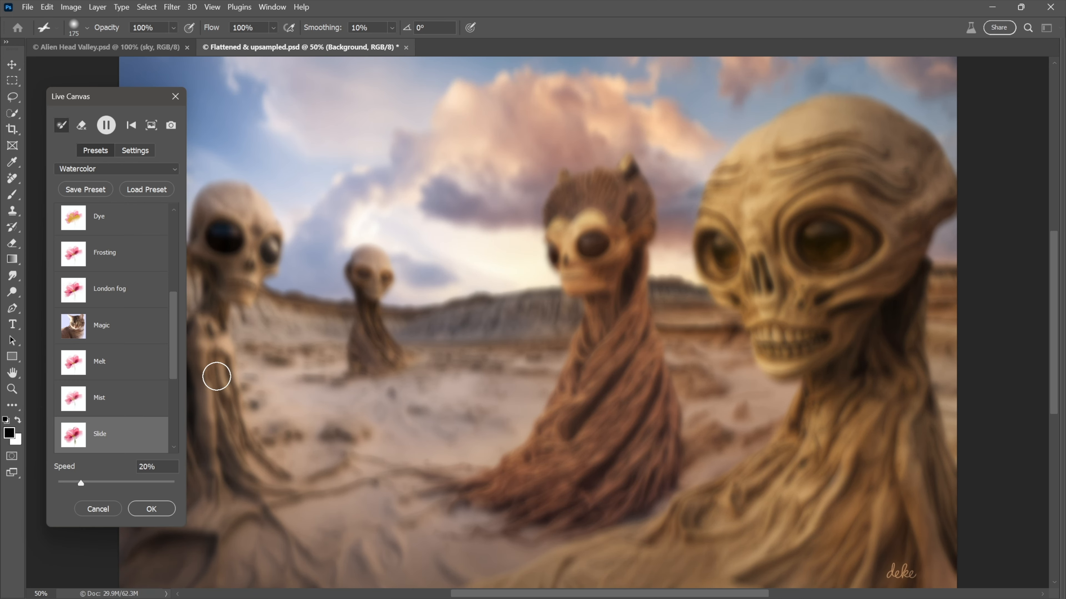
Step: Preview the Splash watercolor preset on the image and restart its animation from the original picture
scroll(107, 366, down, 5)
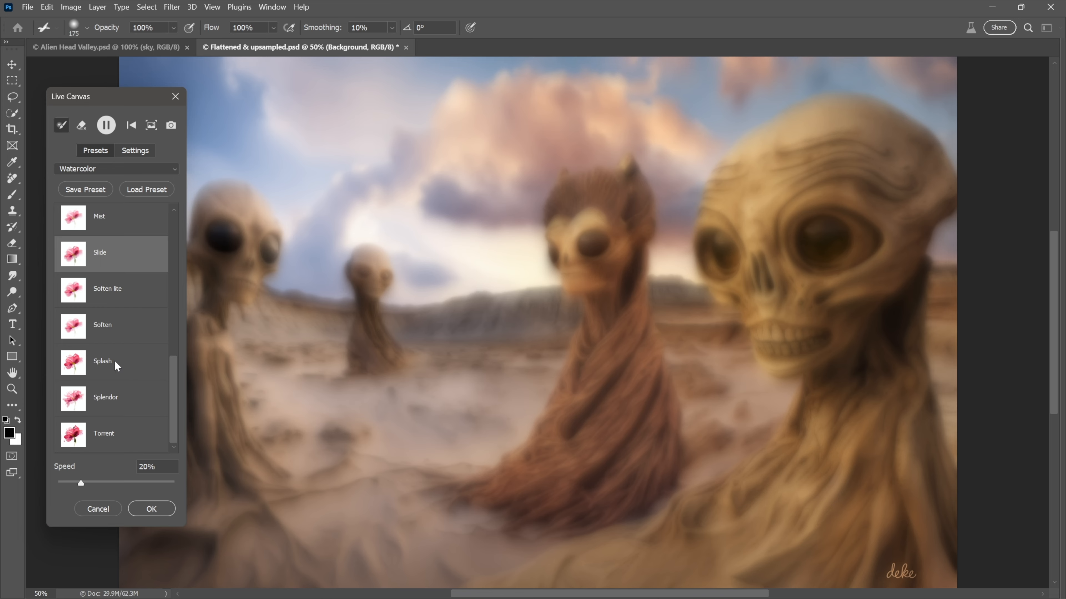
drag(267, 357, 360, 355)
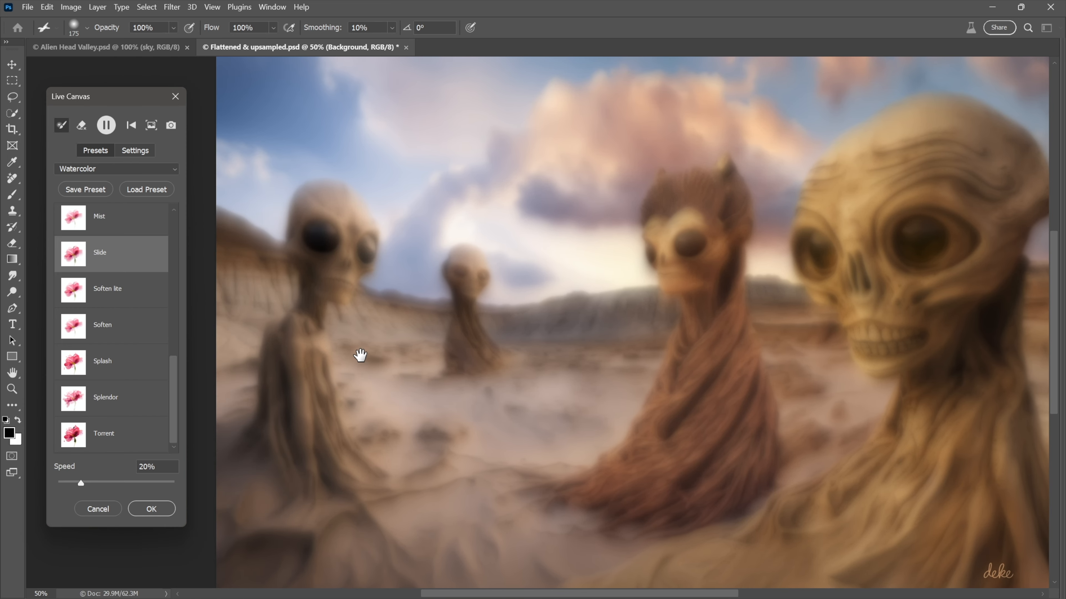
click(112, 373)
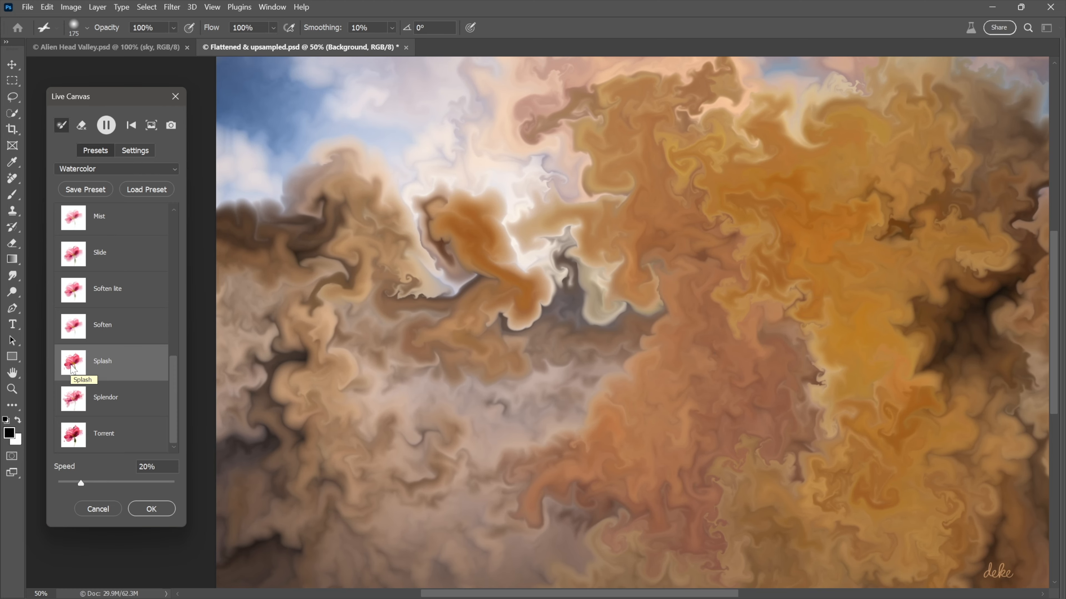
click(72, 369)
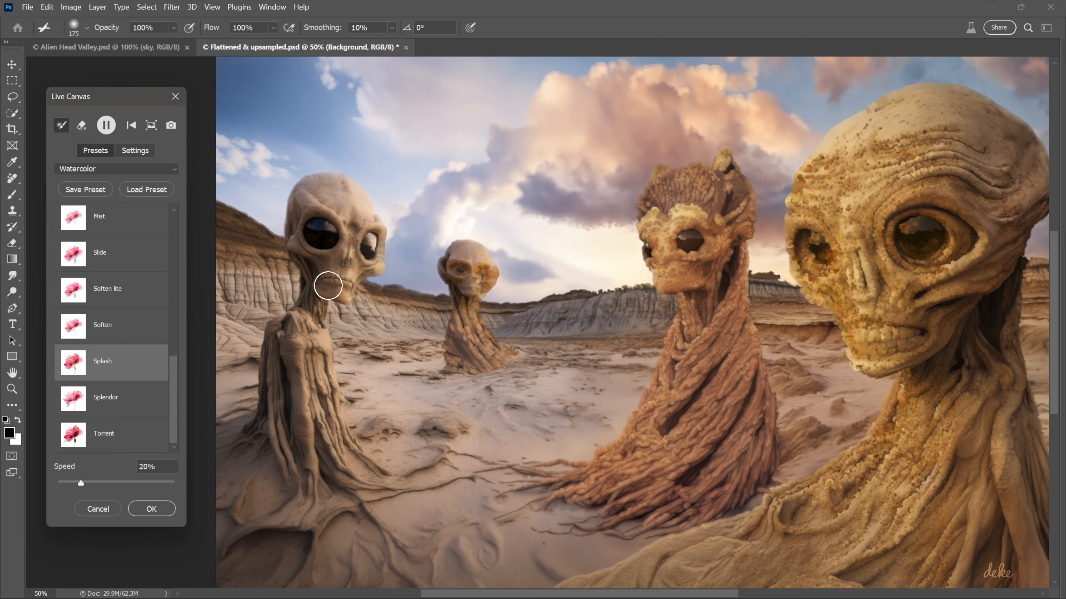
Step: Increase the Live Canvas brush size to 300
key(bracketright)
key(bracketright)
key(bracketright)
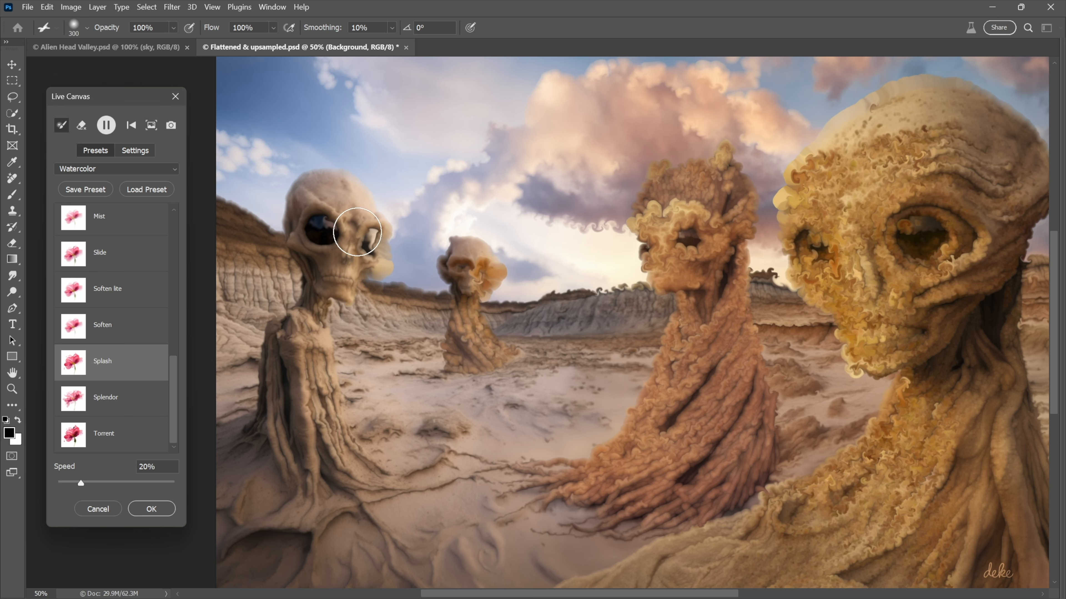
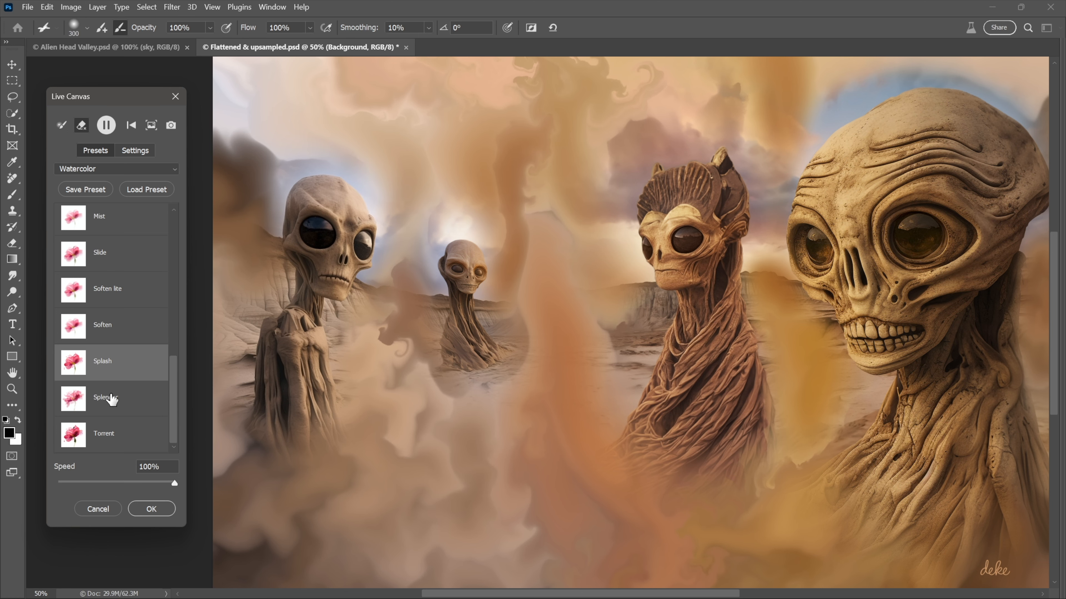
Step: Apply the Splendor watercolor preset to the image and switch the Live Canvas brush to erasing
click(111, 402)
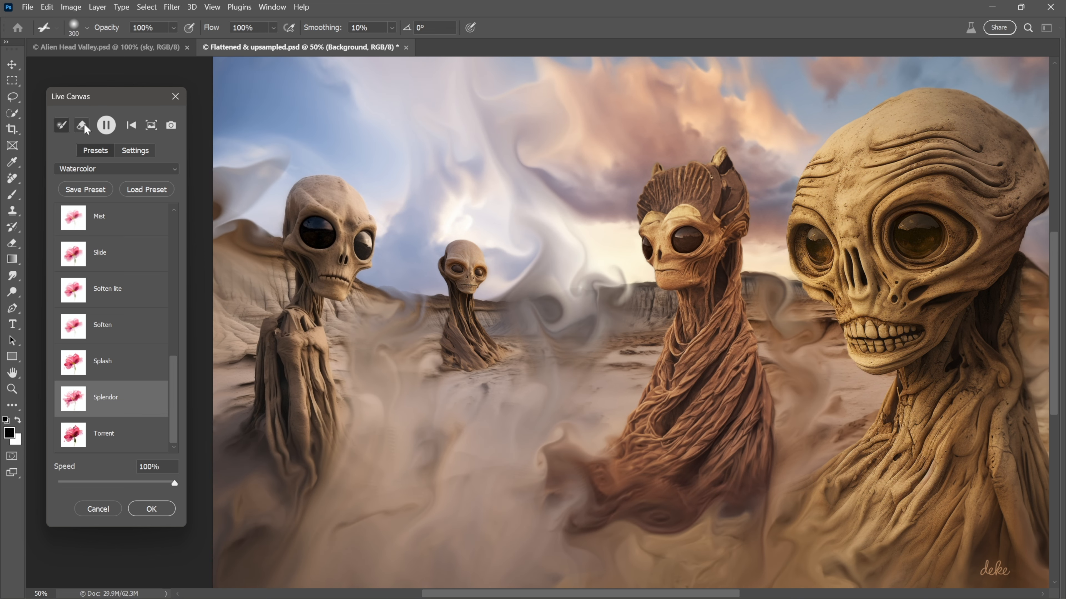
key(e)
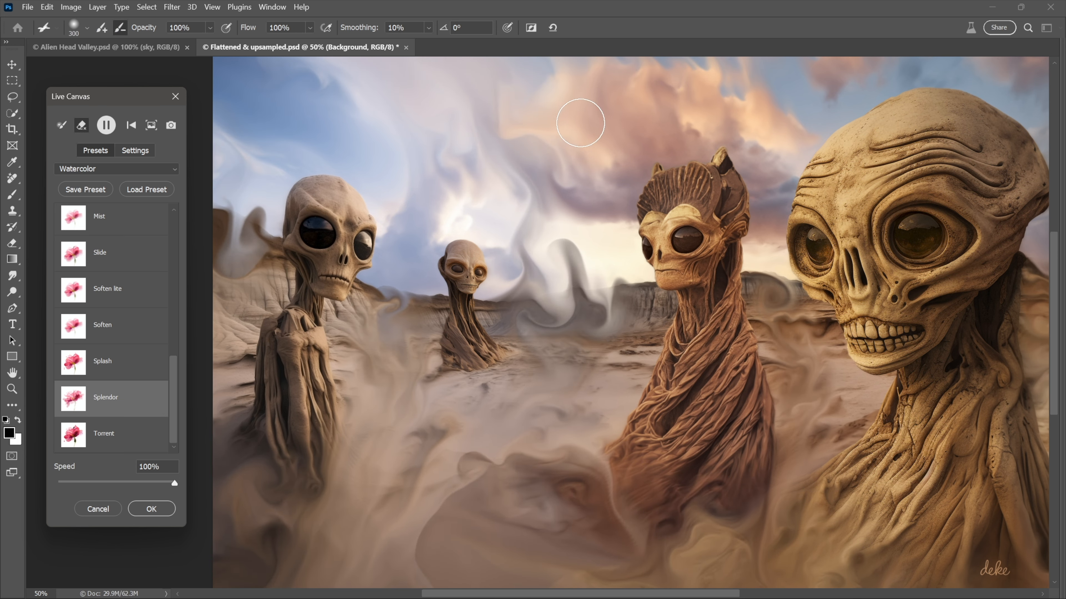
key(alt)
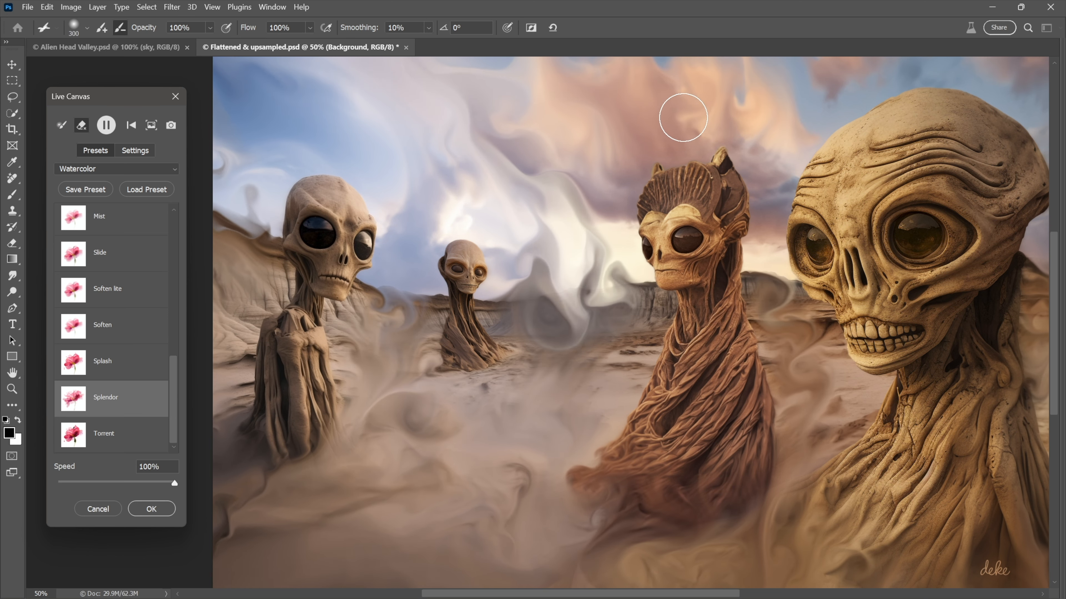
key(alt)
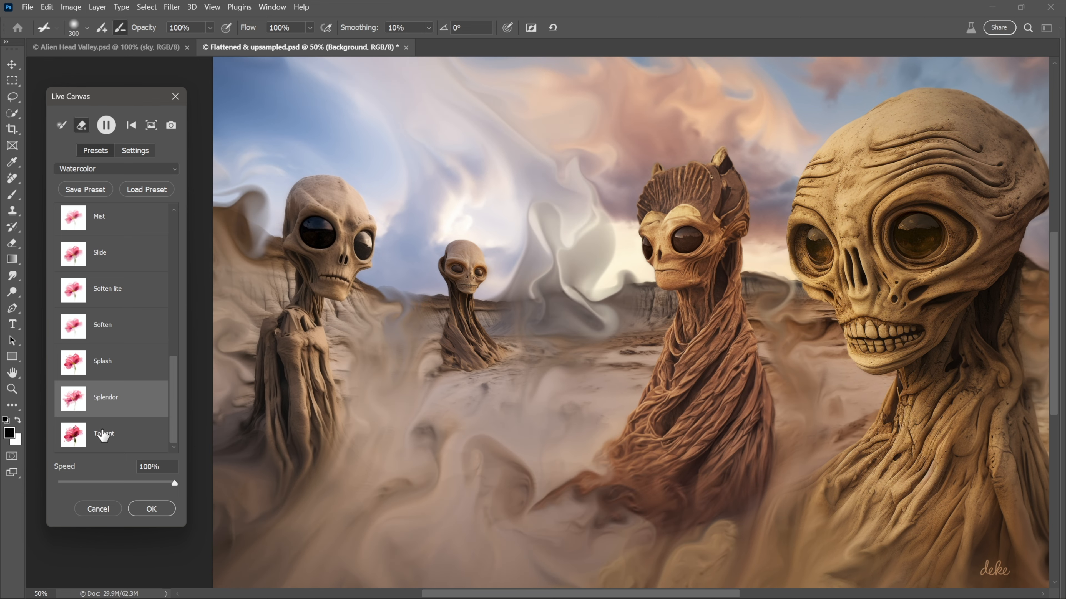
Step: Preview the Torrent, Frosting and Blossom watercolor presets on the image
click(103, 436)
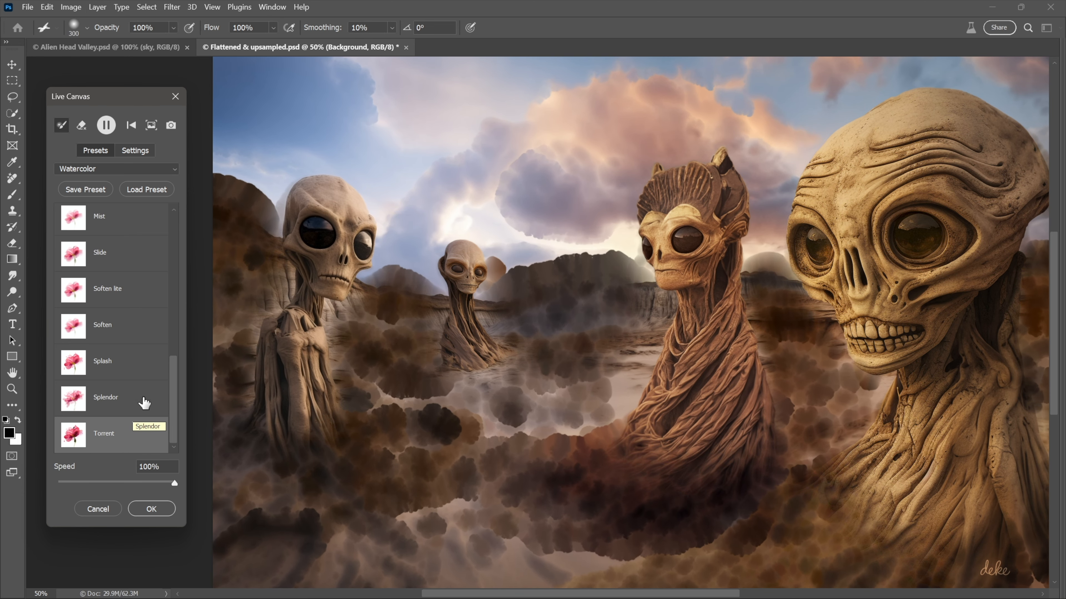
click(174, 282)
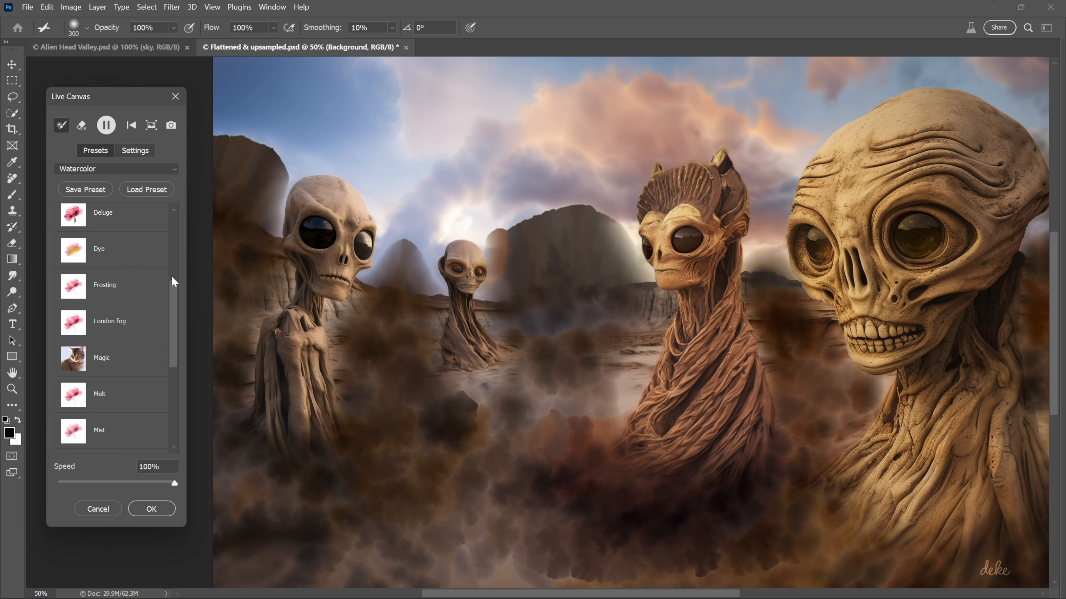
click(126, 285)
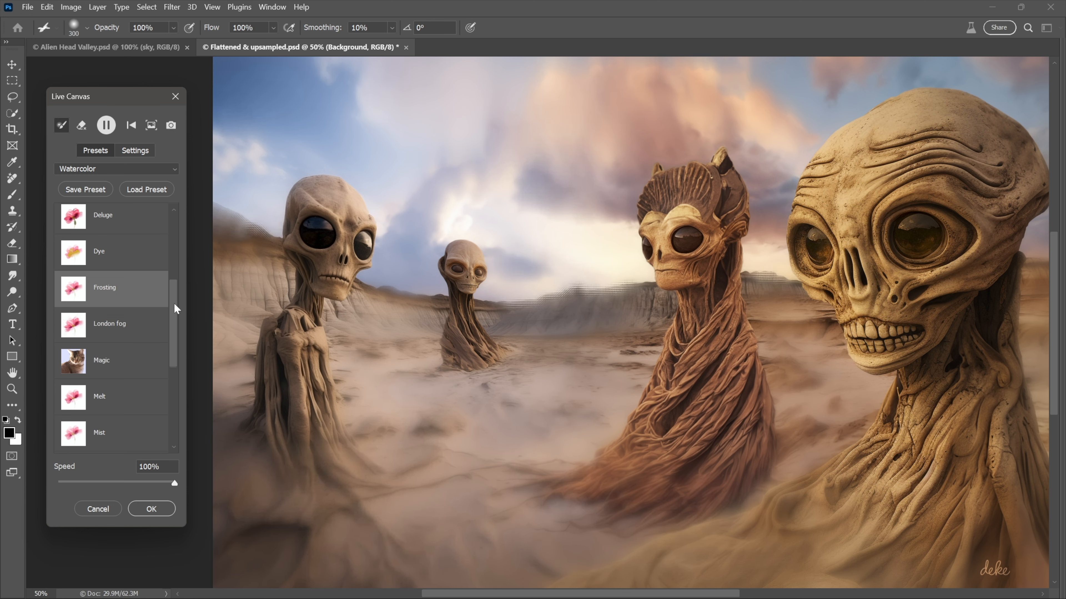
drag(175, 310, 182, 227)
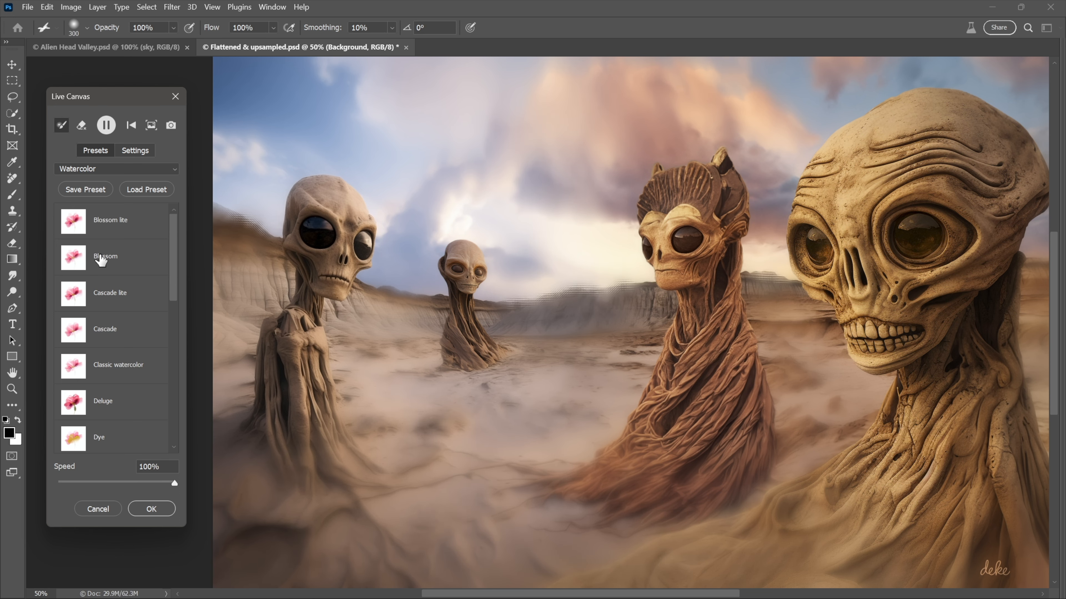
click(101, 260)
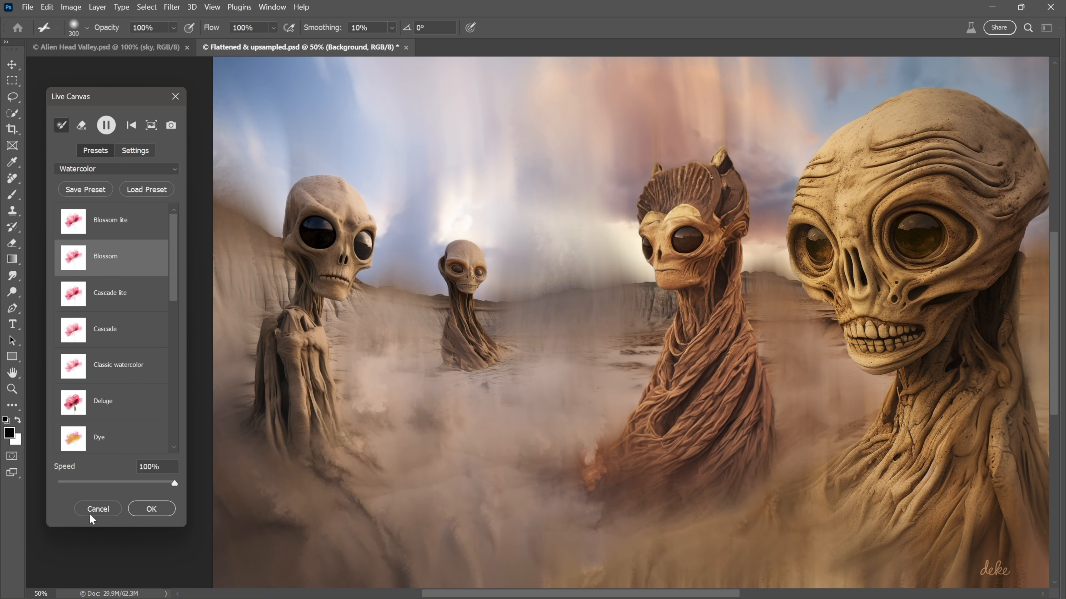
Step: Pause the animation, revert the effect to its starting point, and accept the Live Canvas filter
key(alt)
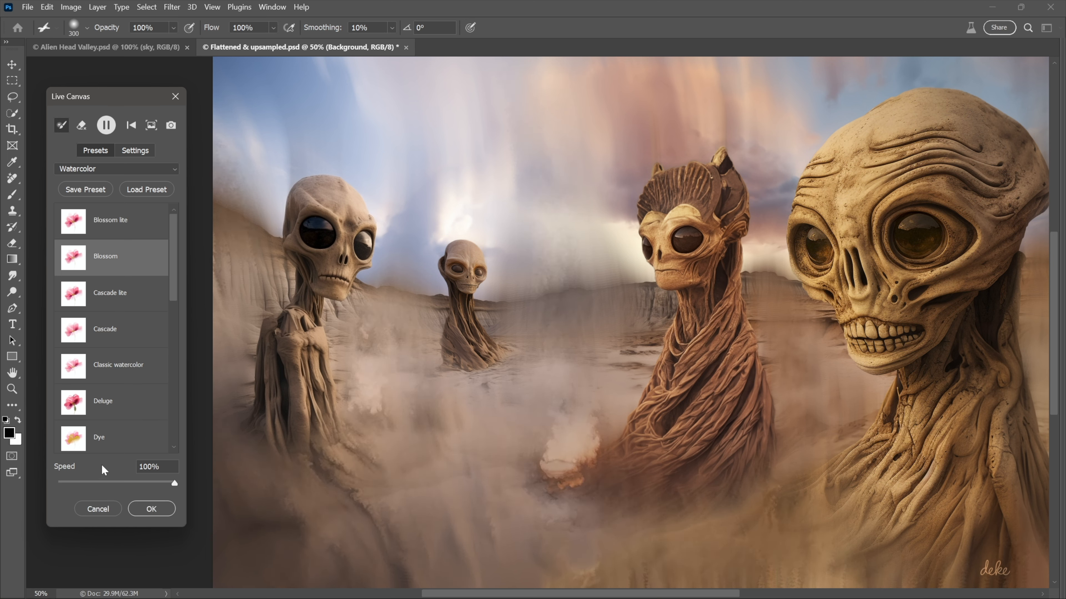
click(108, 128)
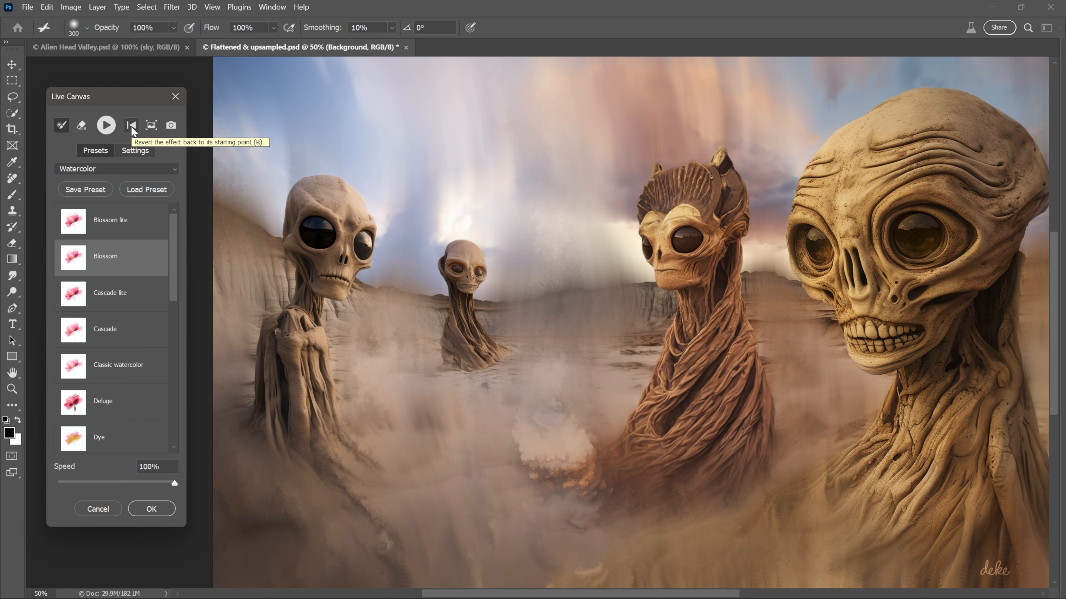
click(131, 128)
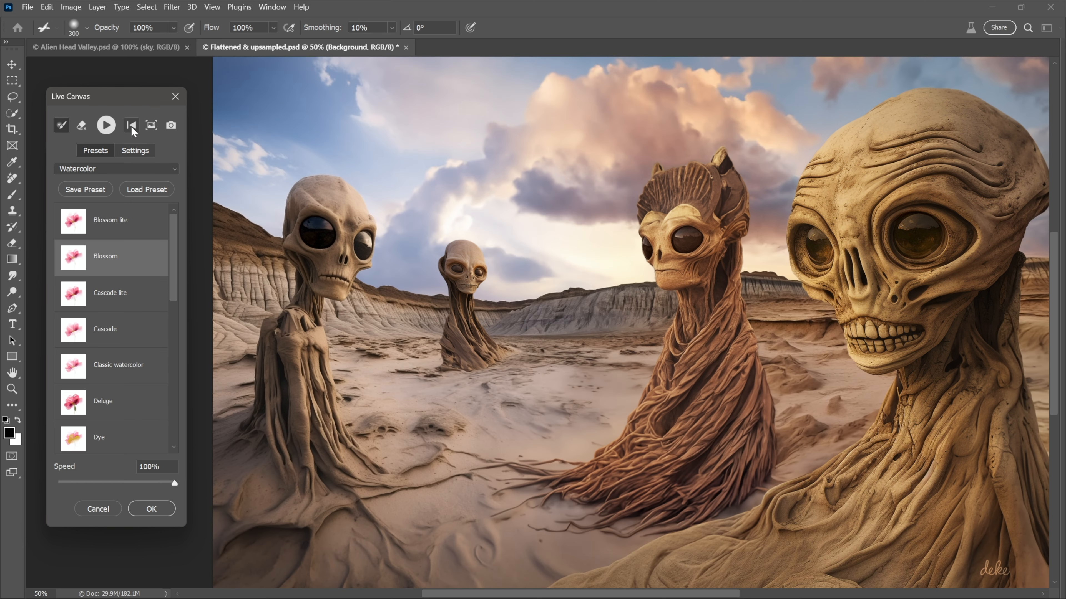
click(142, 509)
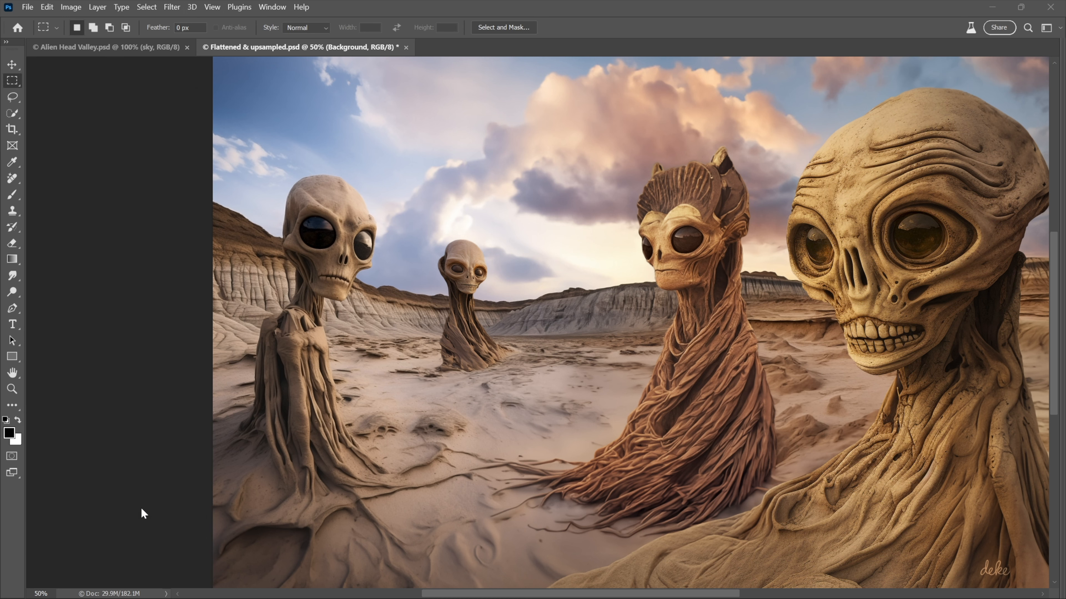
Step: Bring up the layer list and show the Background Snapshots group with only Snapshot 0 visible inside it
key(shift+Tab)
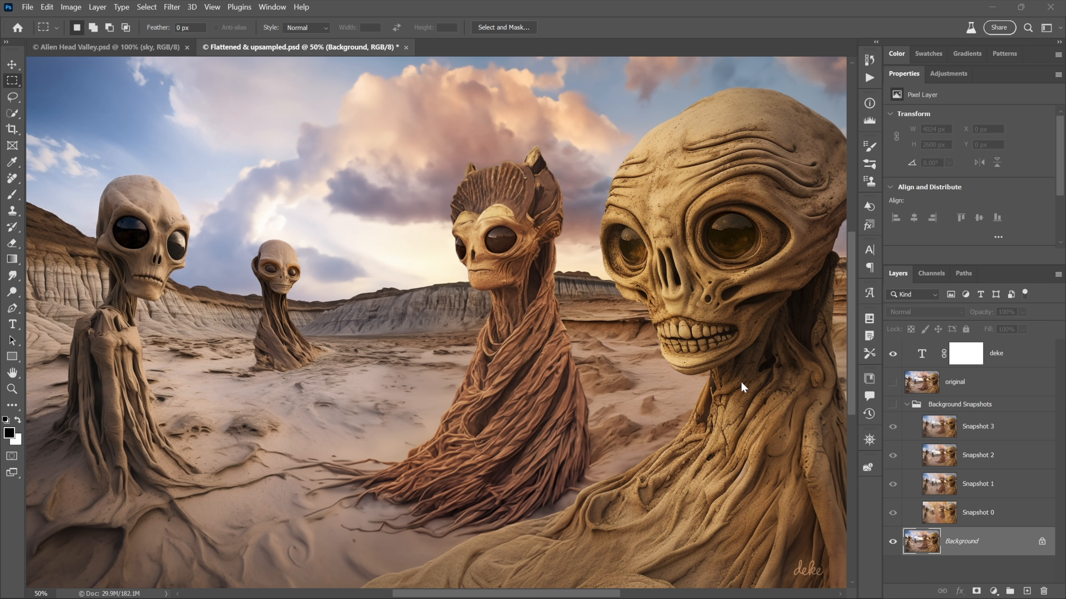
key(ctrl+z)
click(892, 405)
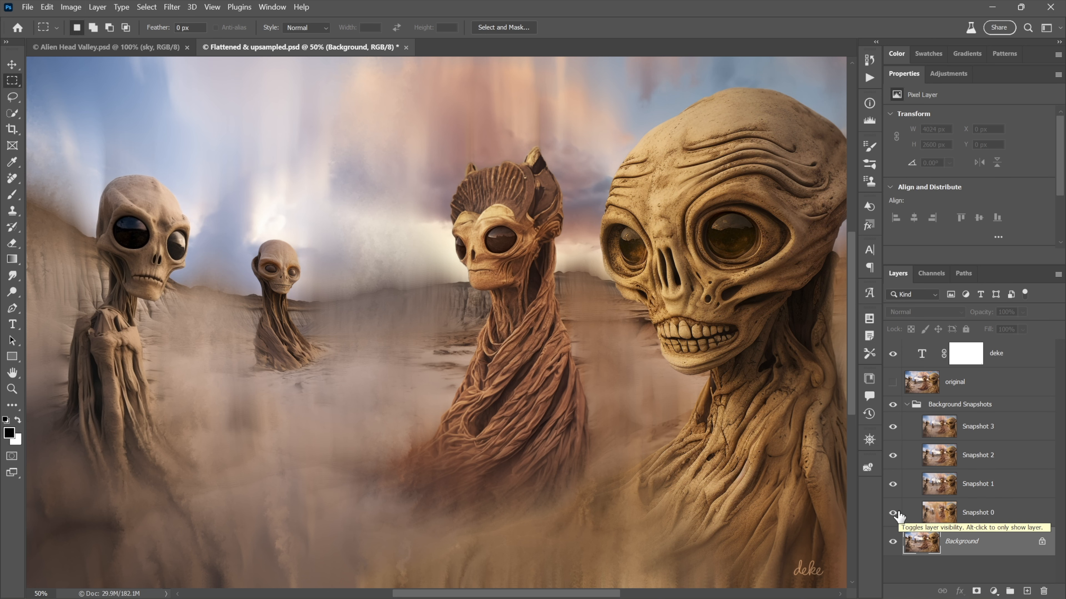
drag(892, 480, 891, 422)
click(893, 425)
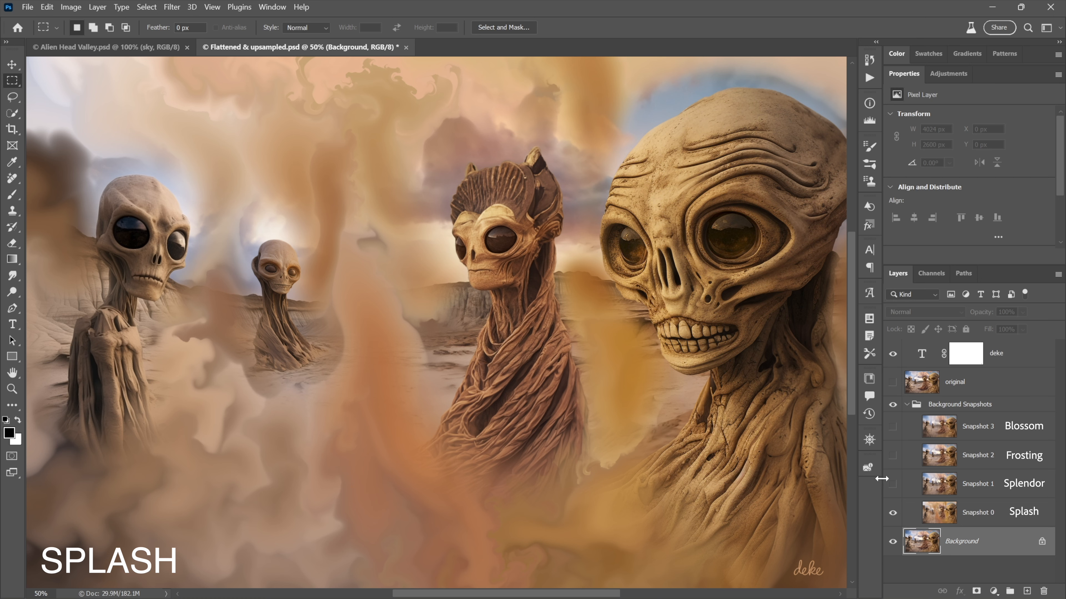
Step: Compare the effects by showing Snapshots 1, 2 and 3 one after another, and hide the Background Snapshots group
click(892, 484)
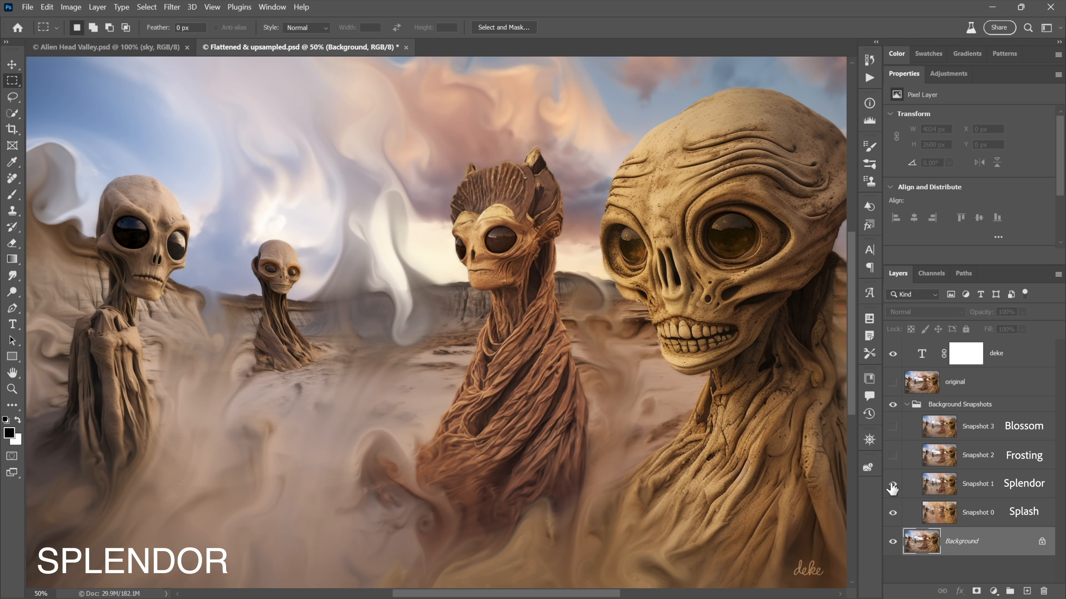
click(893, 457)
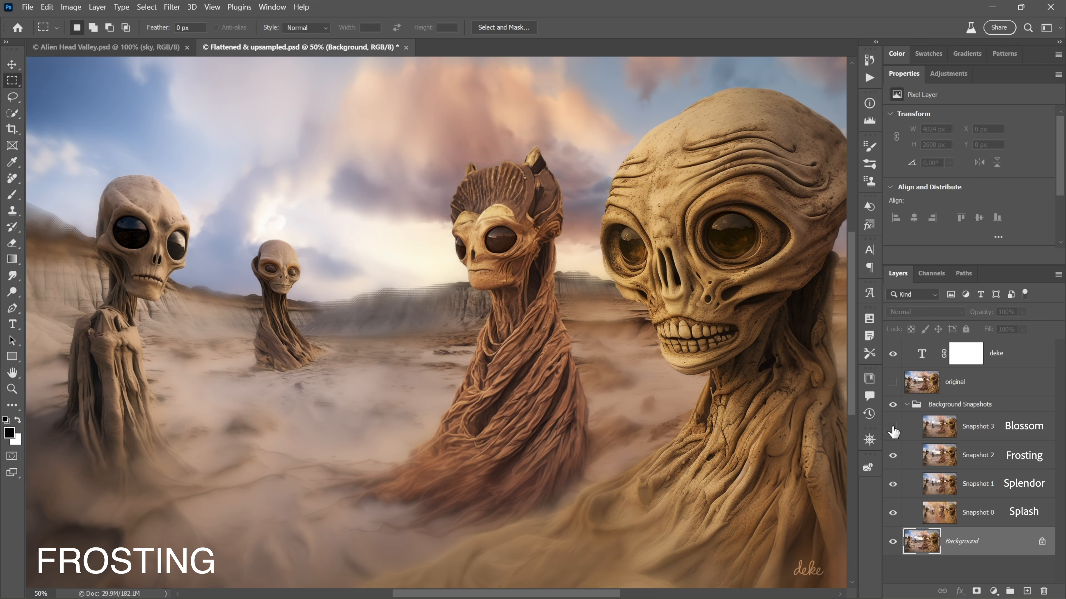
click(893, 428)
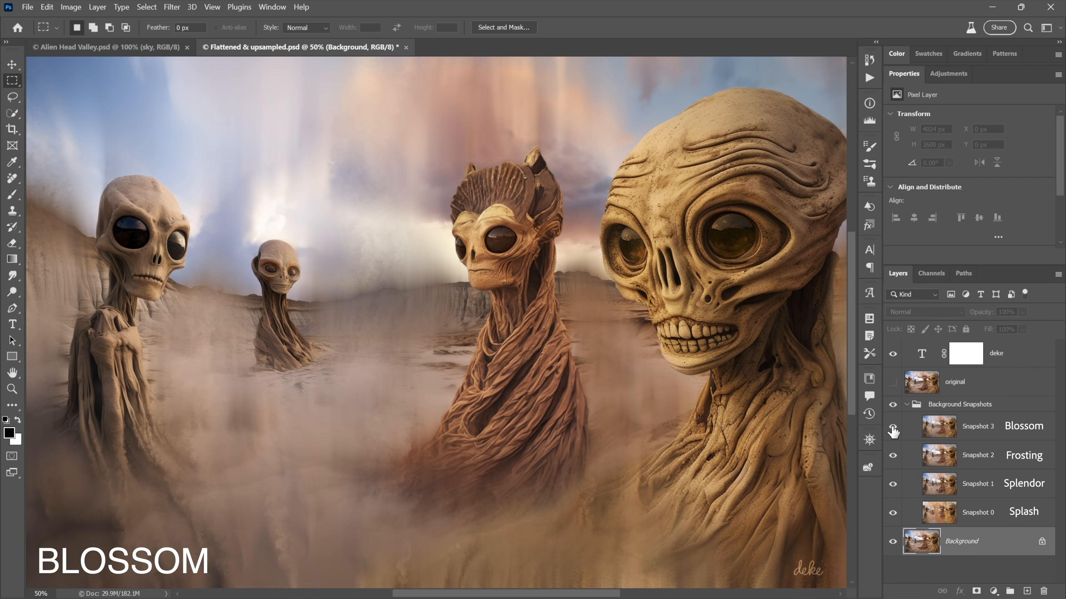
click(893, 405)
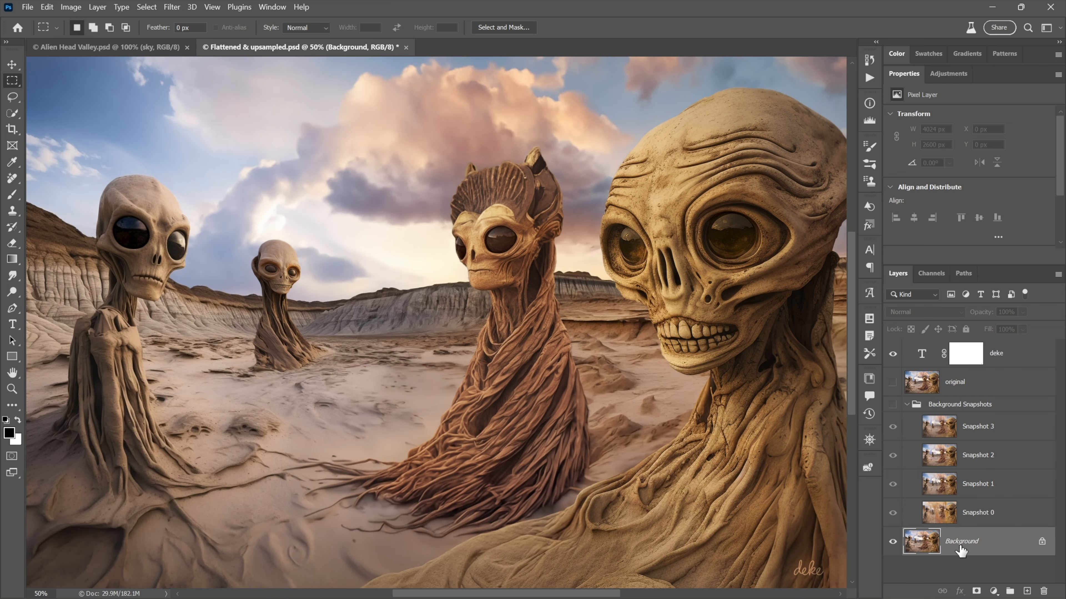
Step: Hide the side panels and start the Live Canvas filter again on the Background layer
key(shift+Tab)
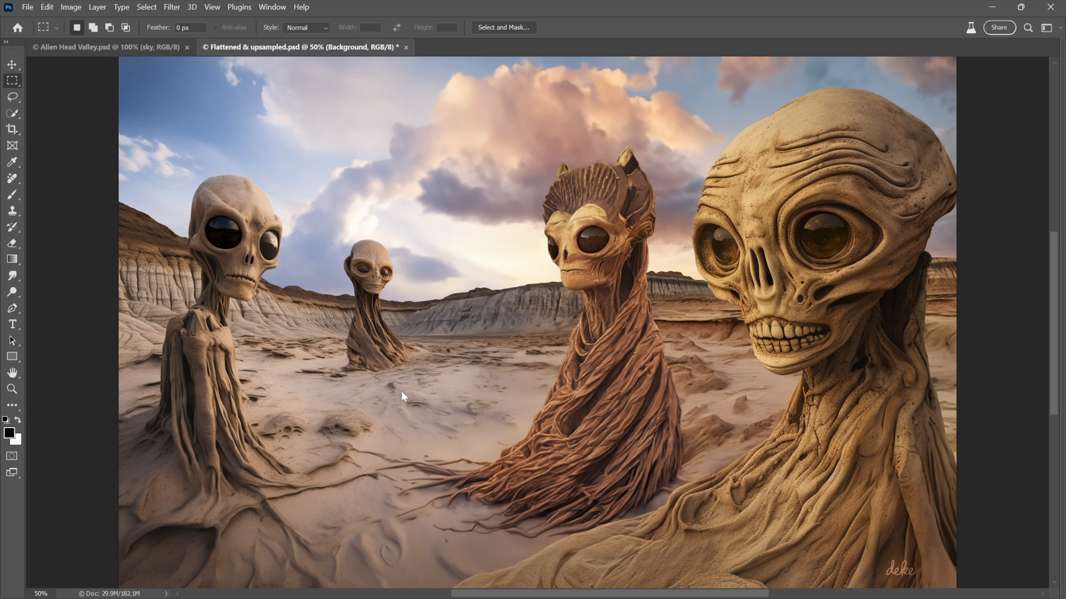
scroll(401, 391, left, 10)
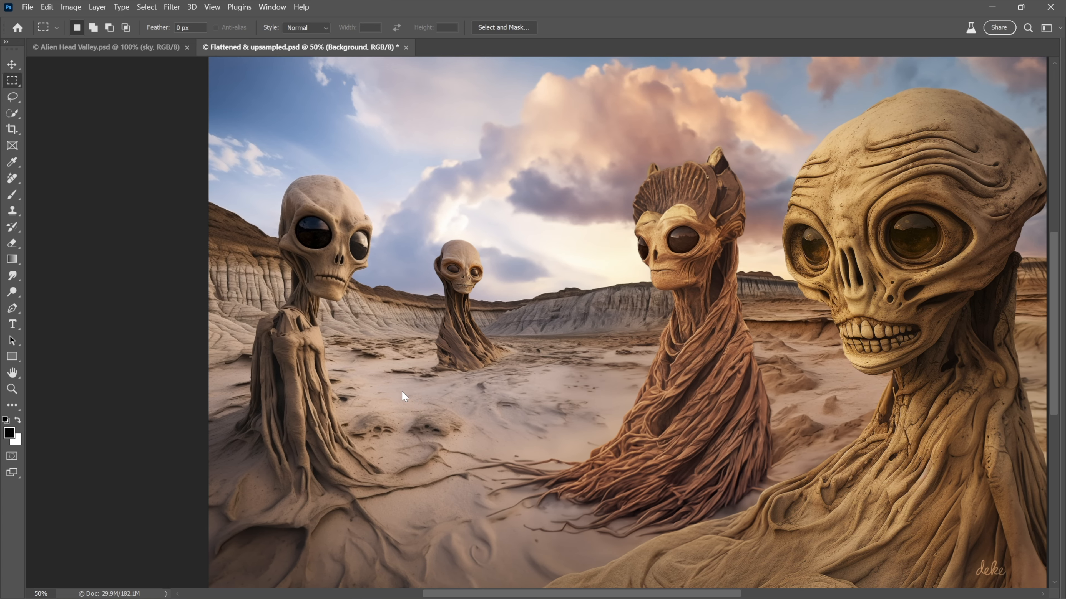
scroll(403, 397, left, 1)
click(171, 7)
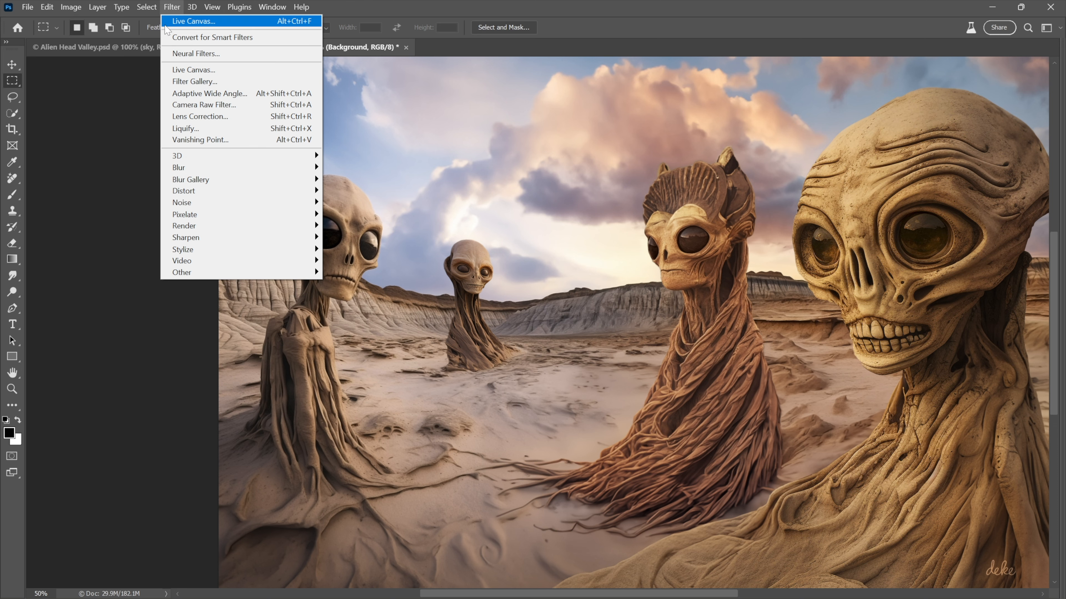
click(184, 70)
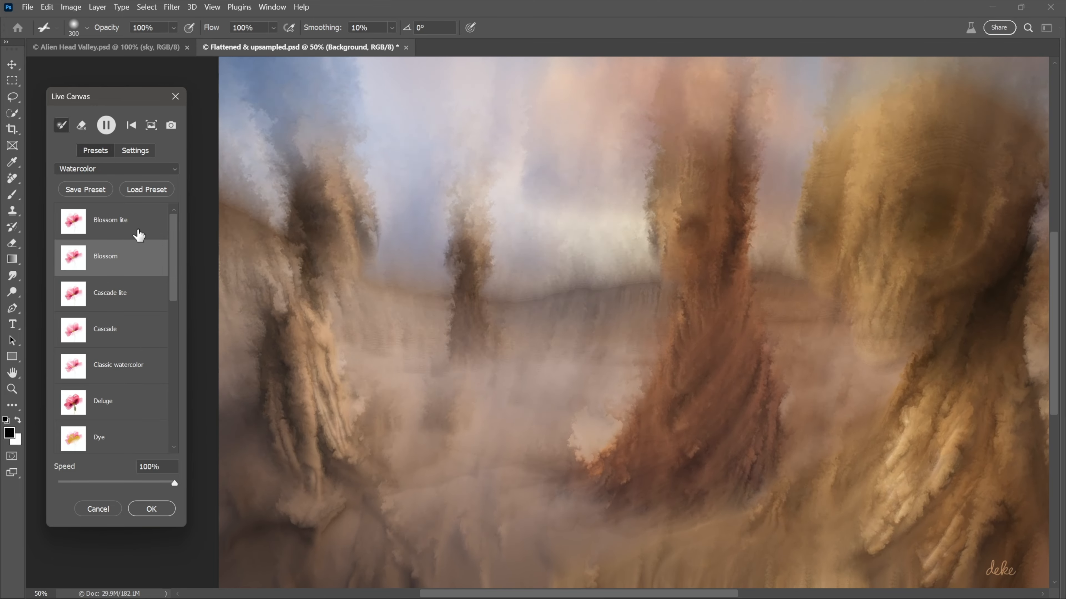
Step: Check the preset categories, resume the animation in the Live Canvas settings, and expand the Fluid options
click(109, 170)
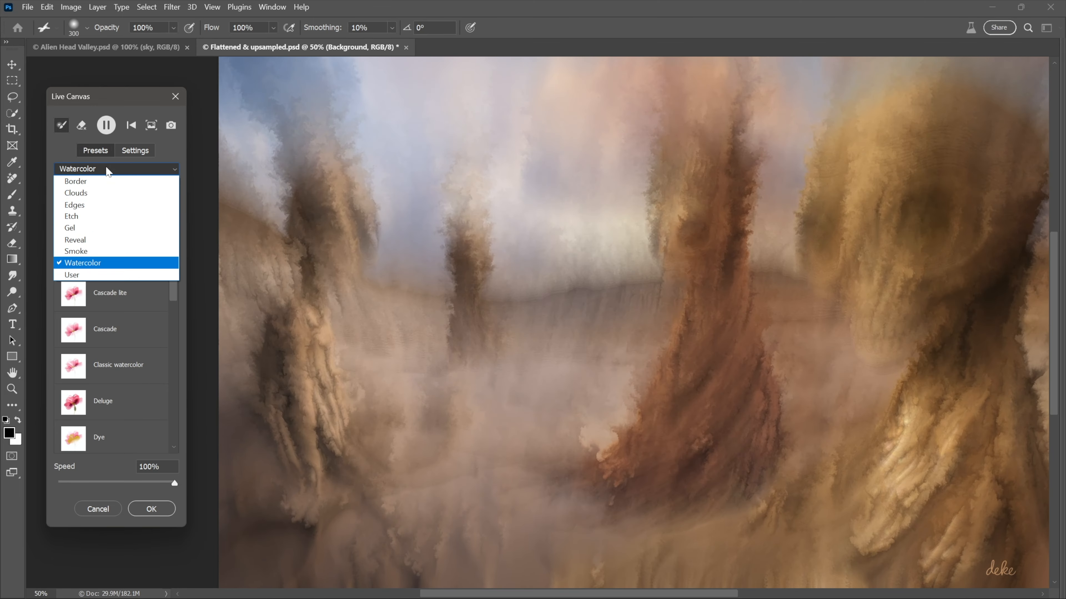
click(77, 158)
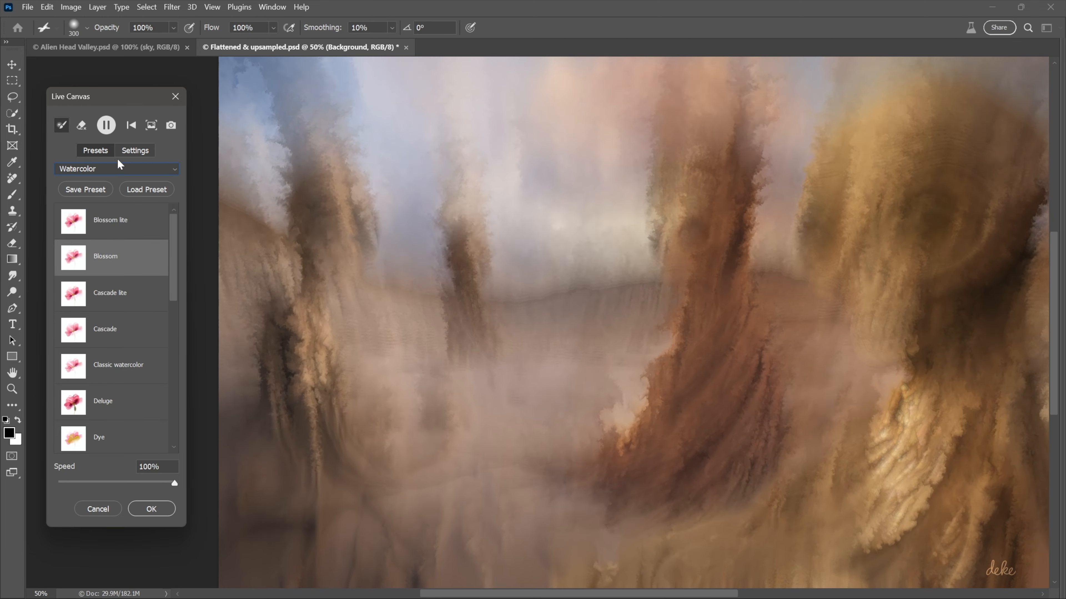
click(135, 152)
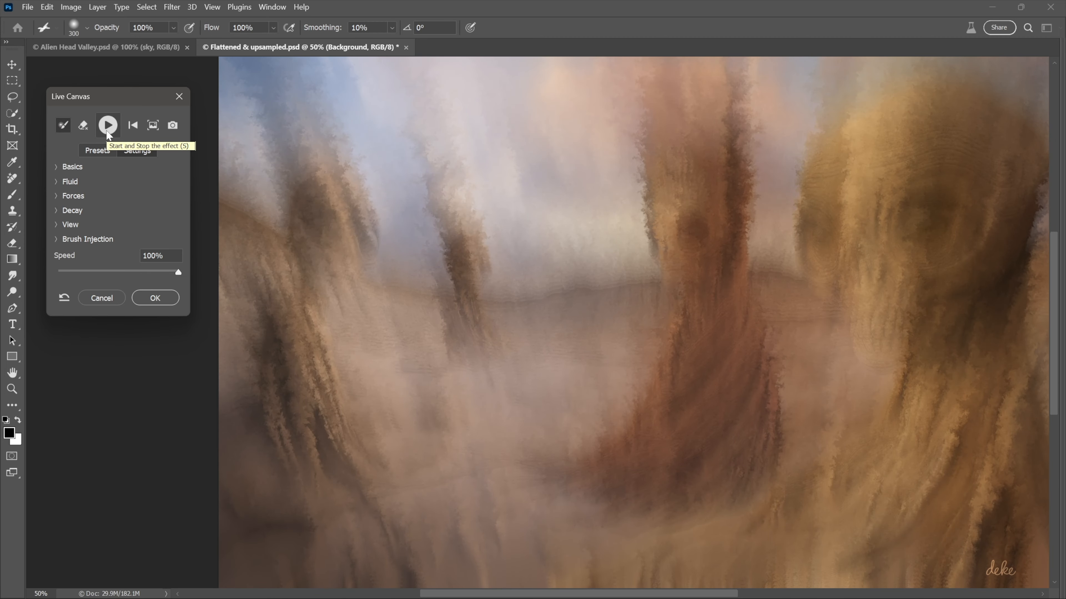
click(107, 132)
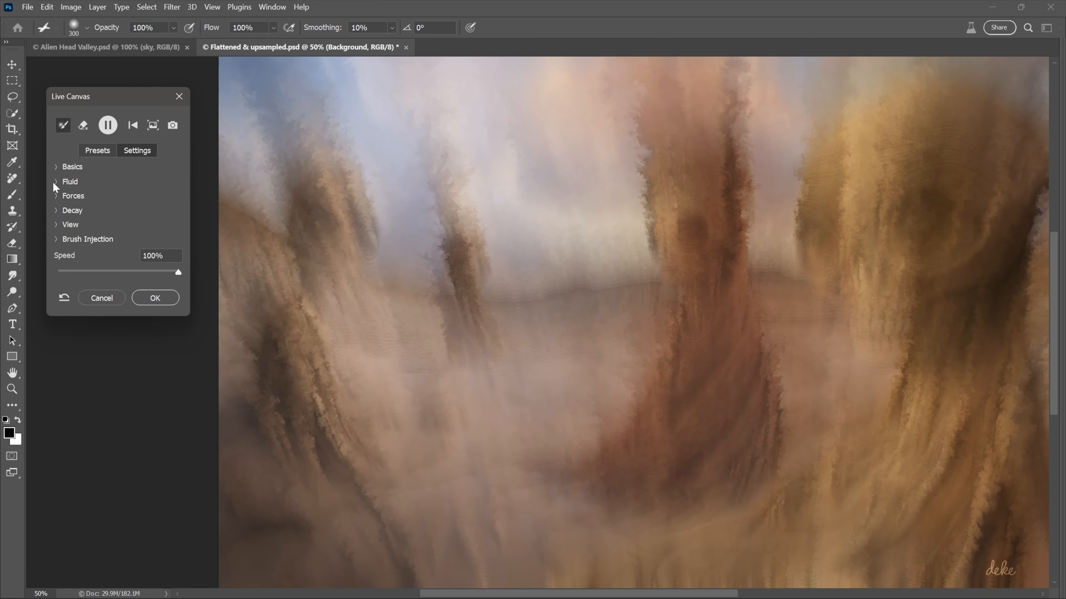
click(56, 183)
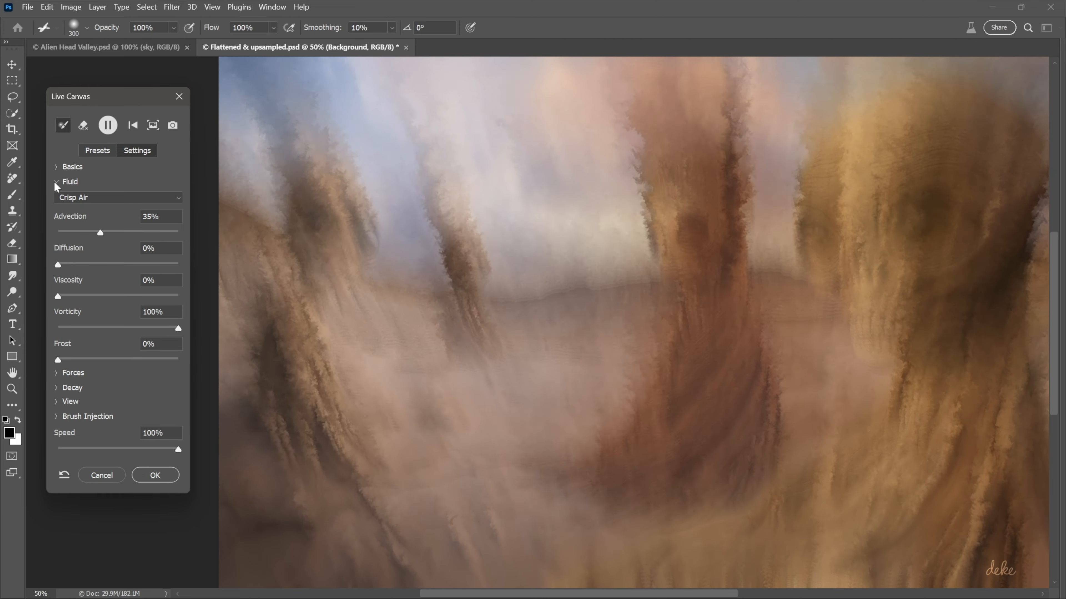
Step: Collapse the Fluid options, expand the Basics options and lower the animation Speed to 50%
click(58, 184)
click(58, 170)
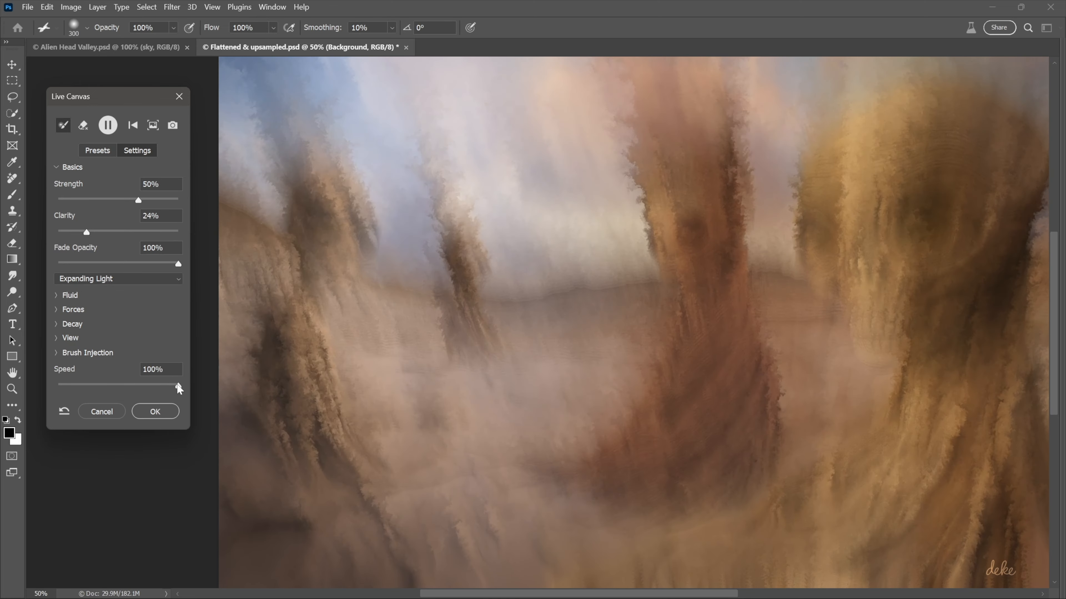
drag(179, 387, 114, 386)
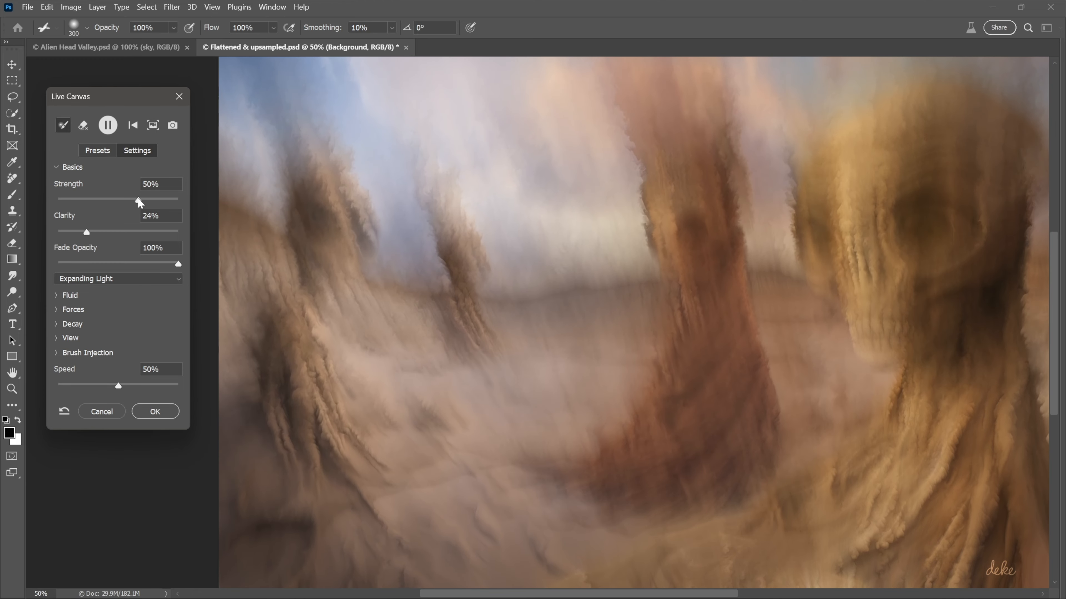
Step: Try the Strength at 150% and bring it to 100%, raise Clarity to 75% and reduce Fade Opacity to 50%
drag(138, 200, 180, 202)
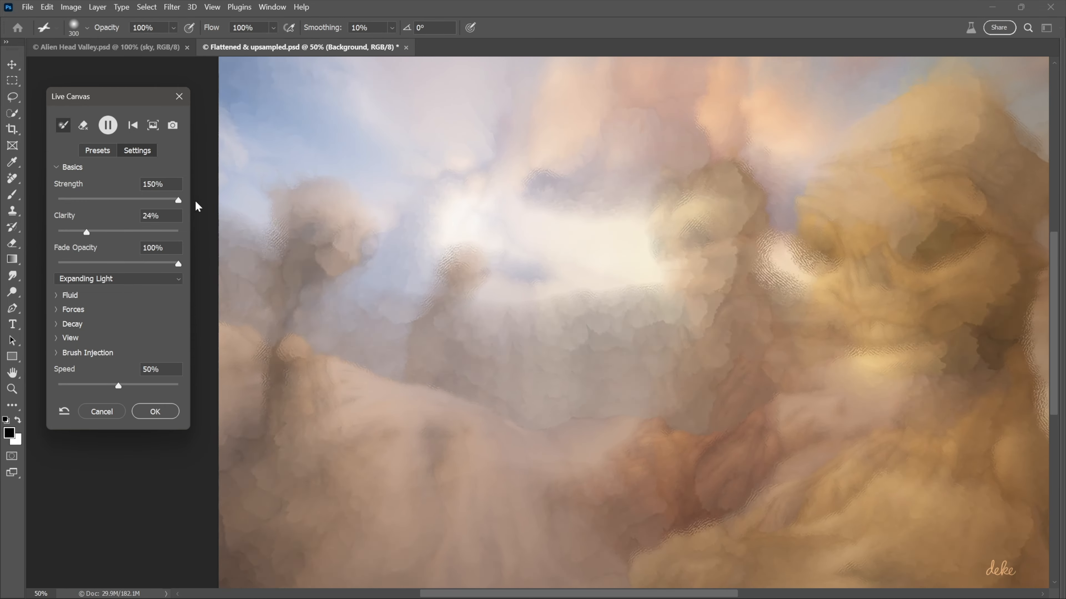
drag(178, 201, 159, 201)
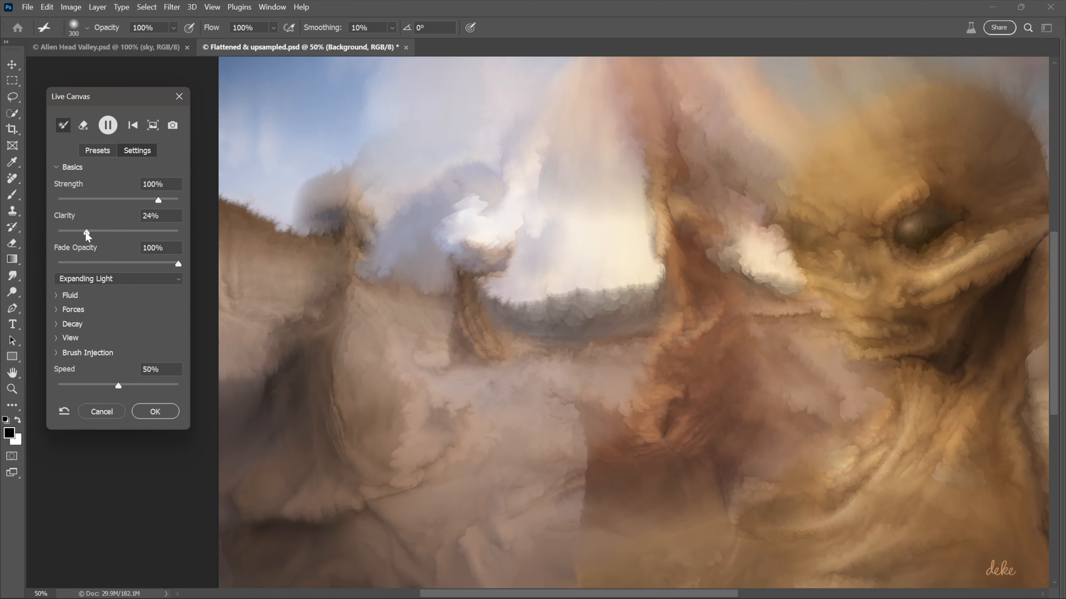
drag(87, 233, 145, 232)
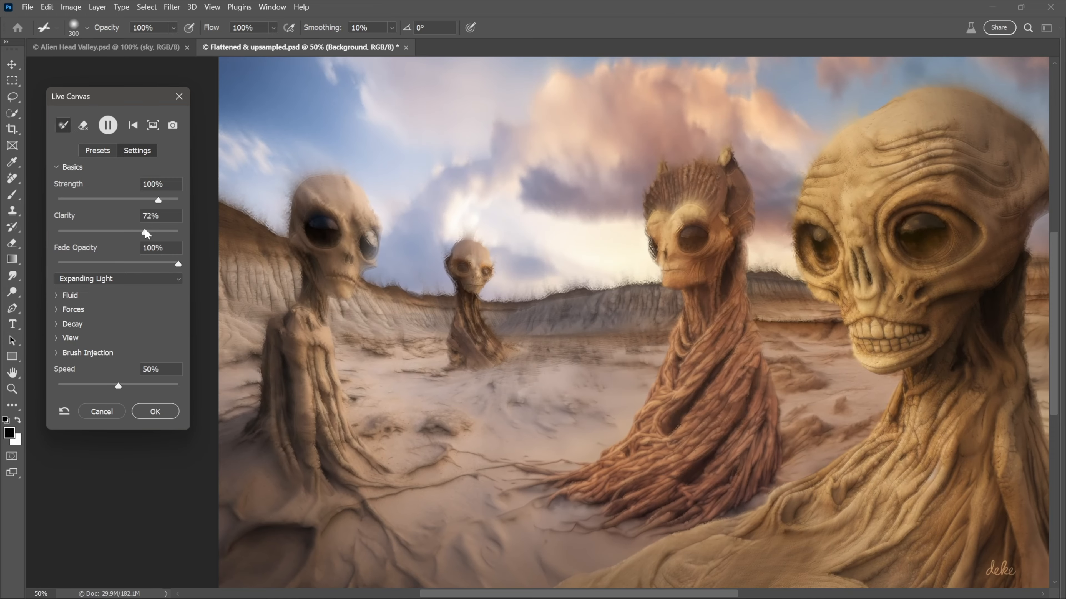
drag(145, 234, 149, 235)
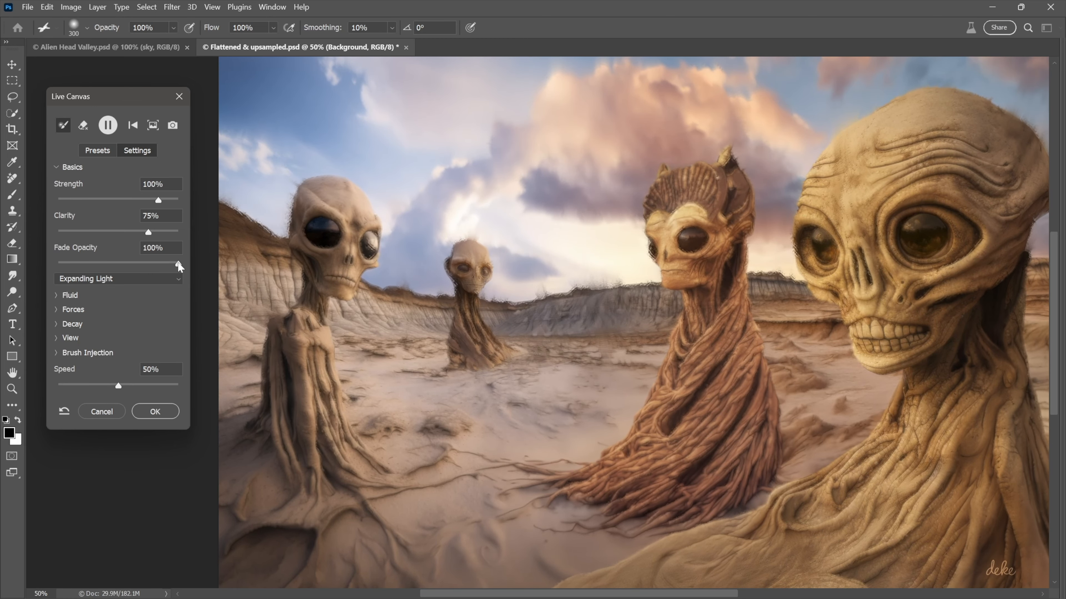
drag(178, 265, 123, 267)
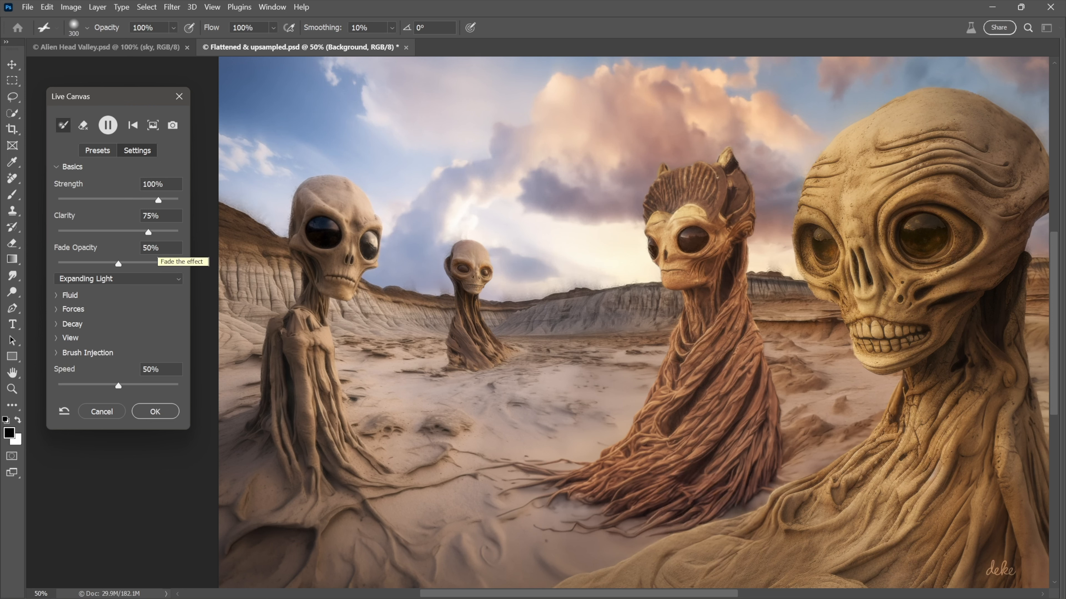
Step: Reload the Blossom watercolor preset, look over its Fluid options, and come back to the preset's settings
click(98, 152)
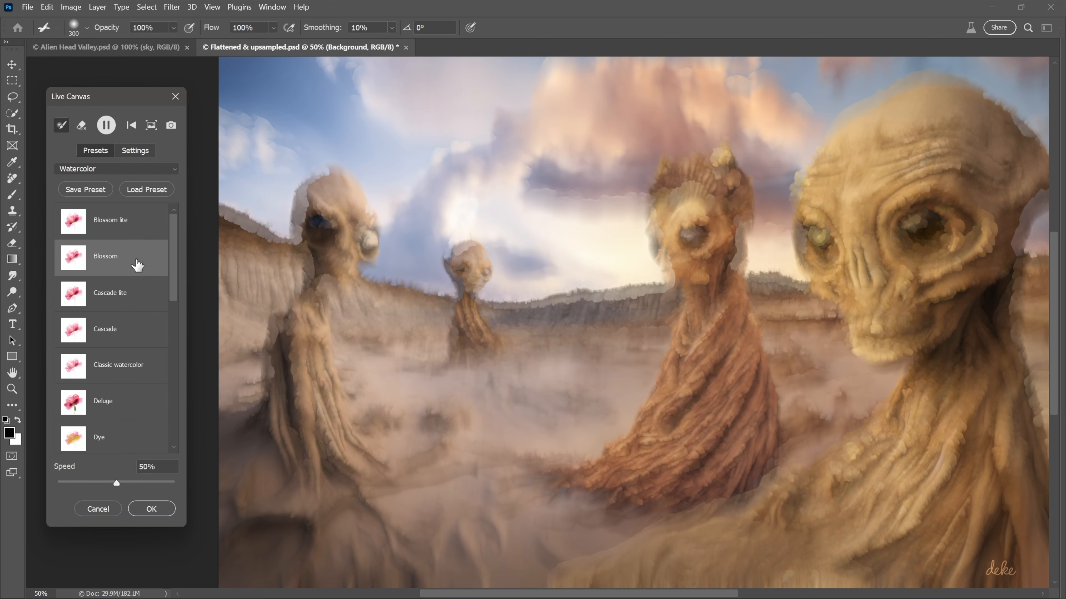
click(133, 152)
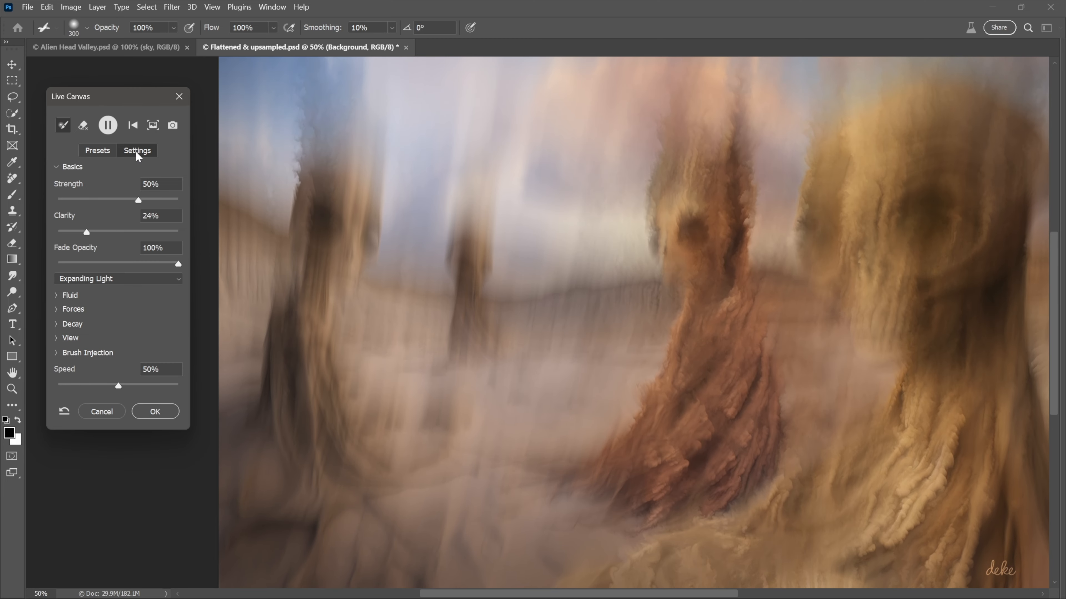
click(57, 295)
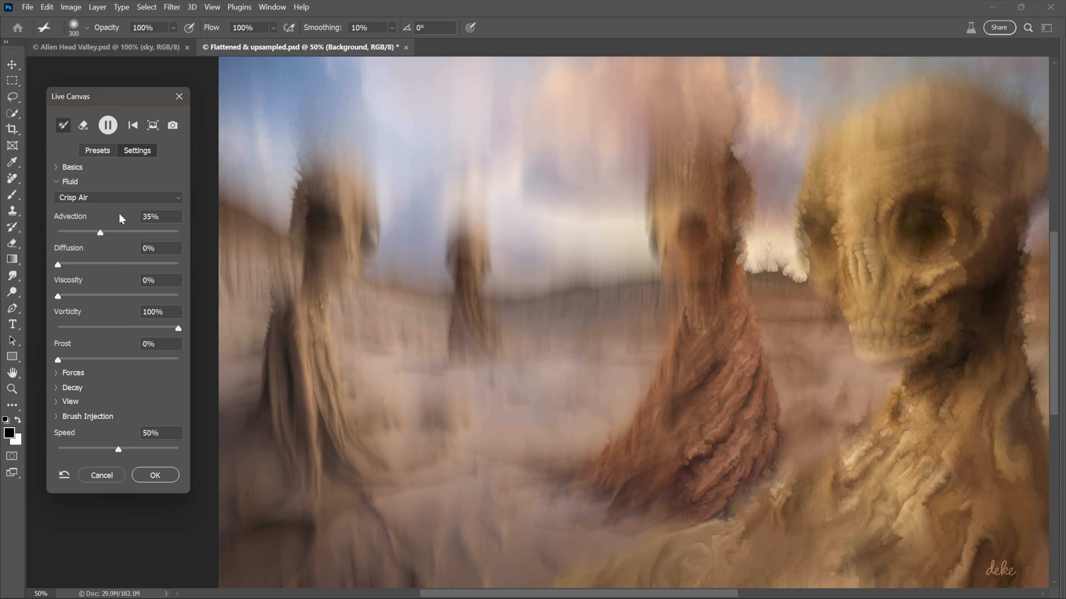
click(59, 185)
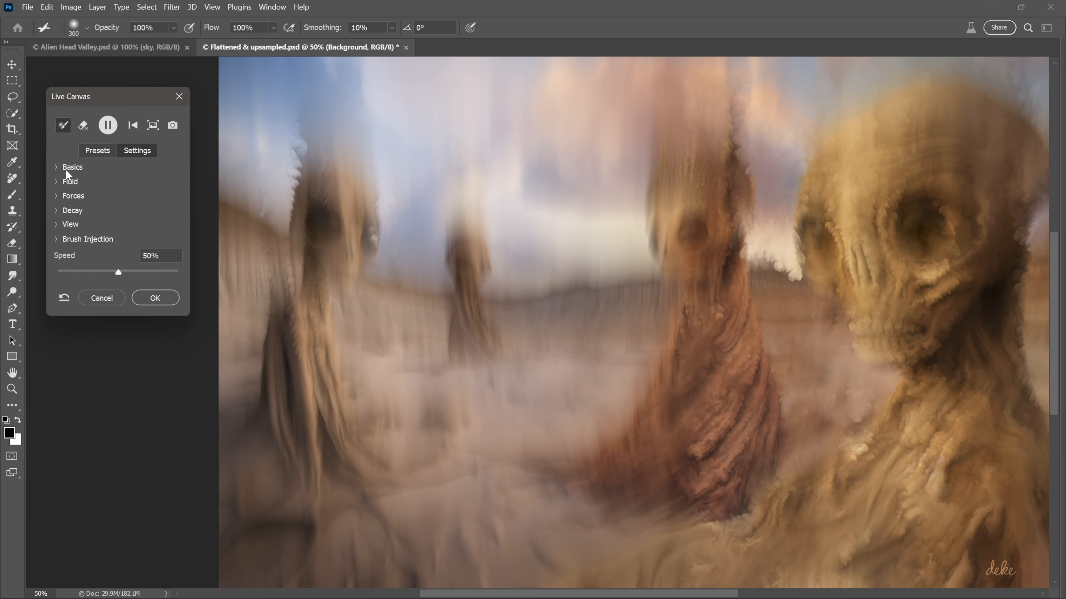
click(94, 152)
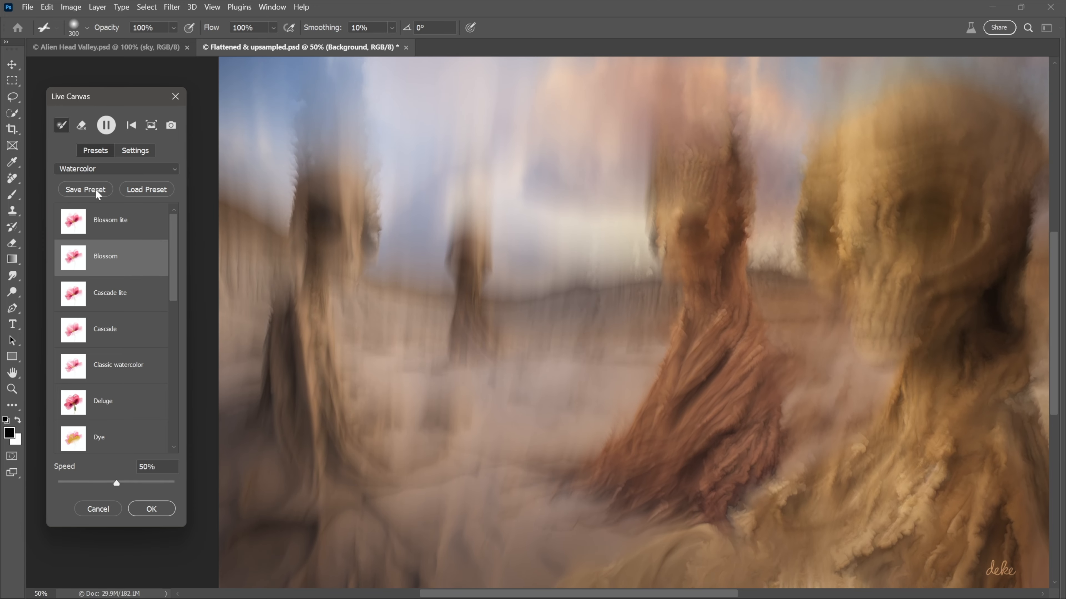
click(130, 152)
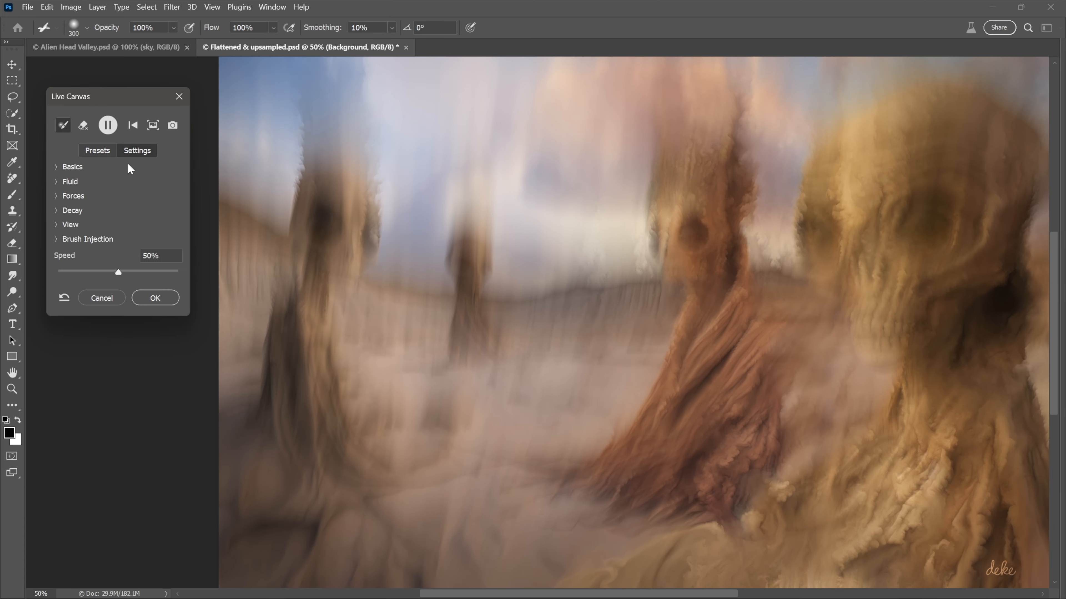
Step: In the Basics options, enter a Strength of 100%, a Clarity of 75% and a Fade Opacity of 50%
click(58, 168)
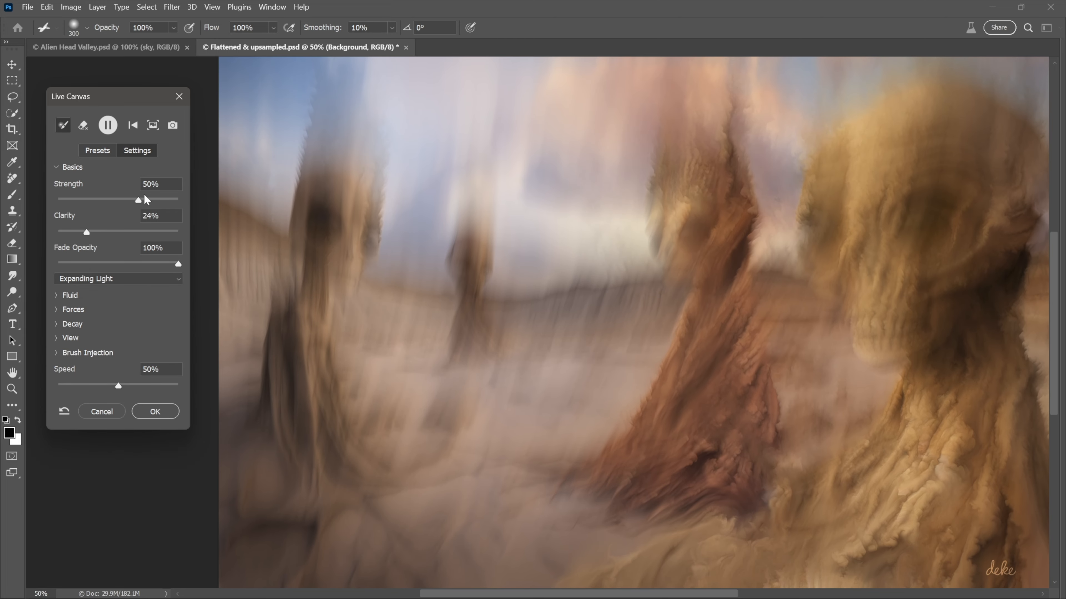
click(153, 184)
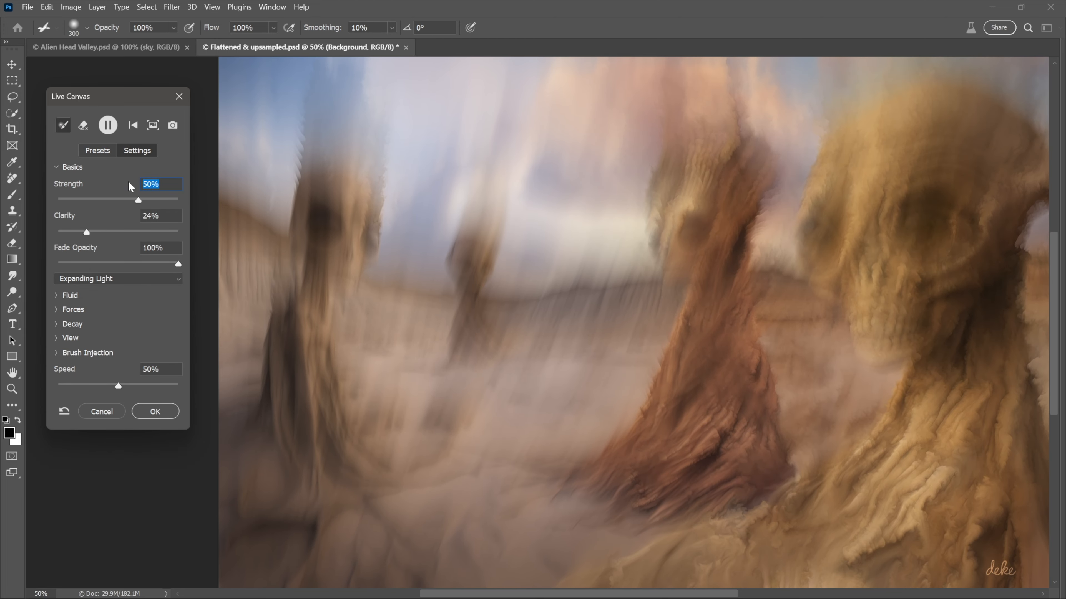
text(100)
key(Tab)
text(75)
key(Tab)
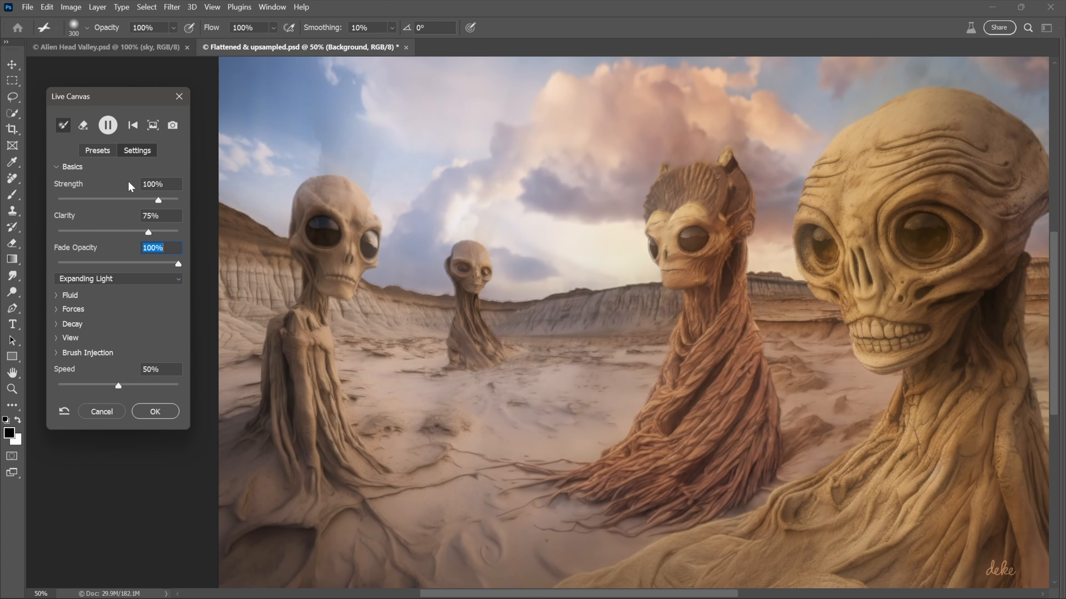
text(50)
key(Tab)
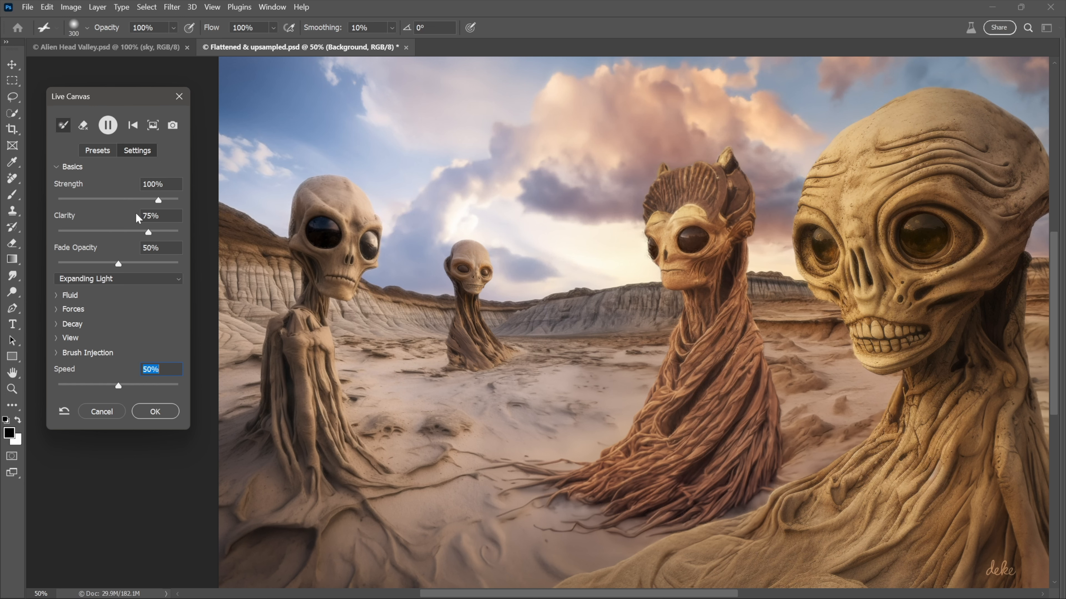
Step: Save the customized settings as a preset named "Very light blossom" in the Live Canvas folder
click(94, 150)
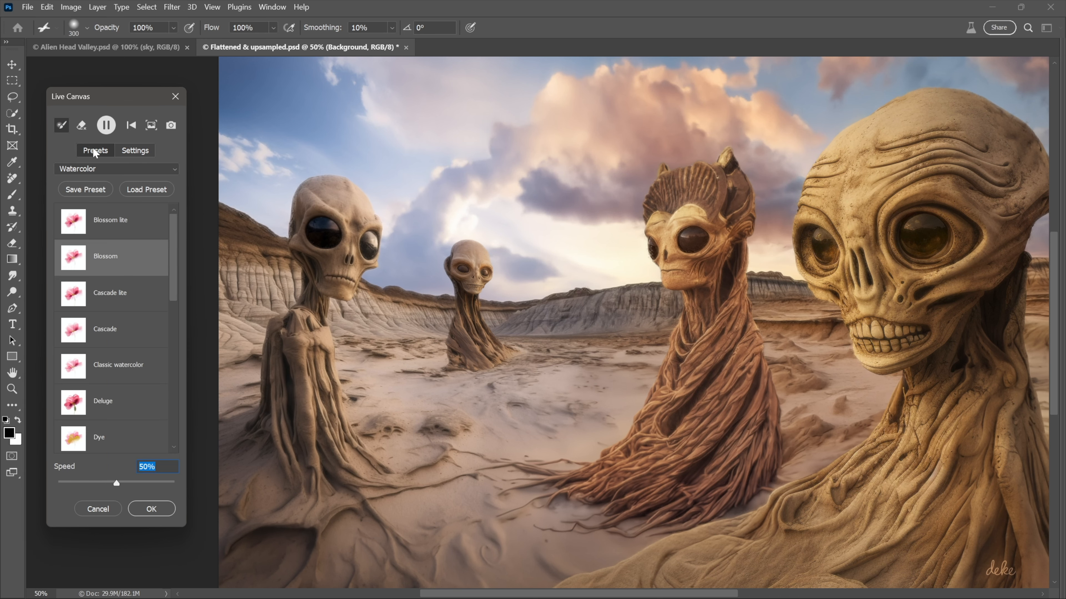
click(91, 191)
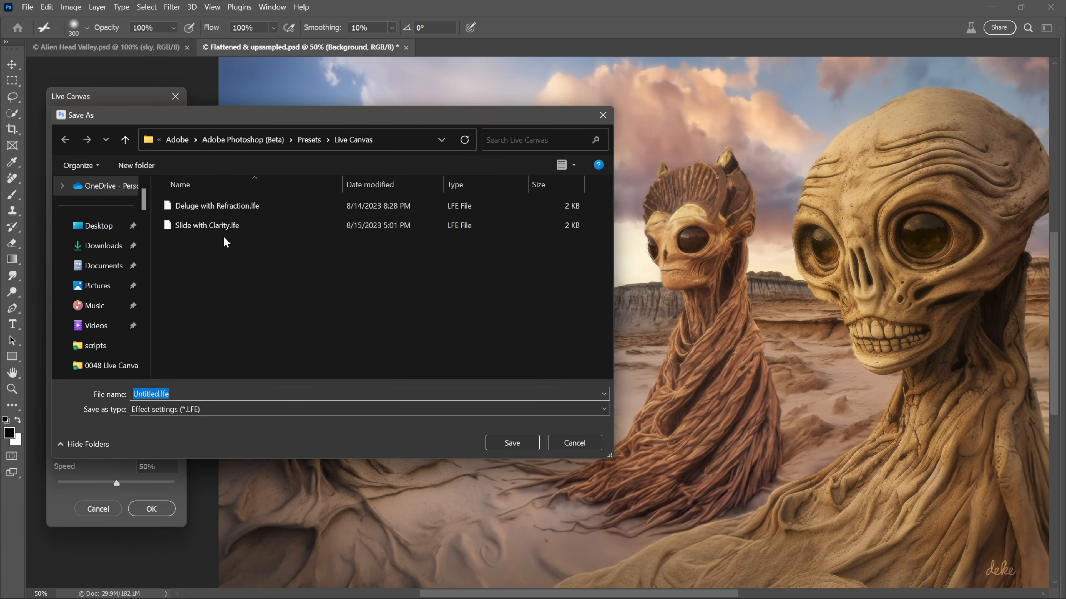
text(Very light blossom)
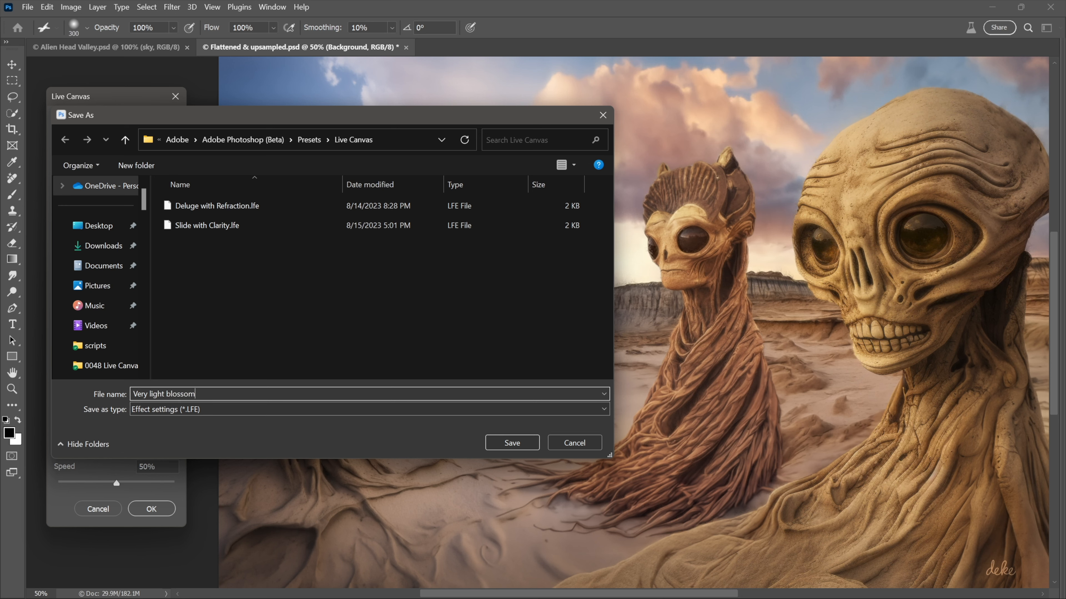
click(502, 444)
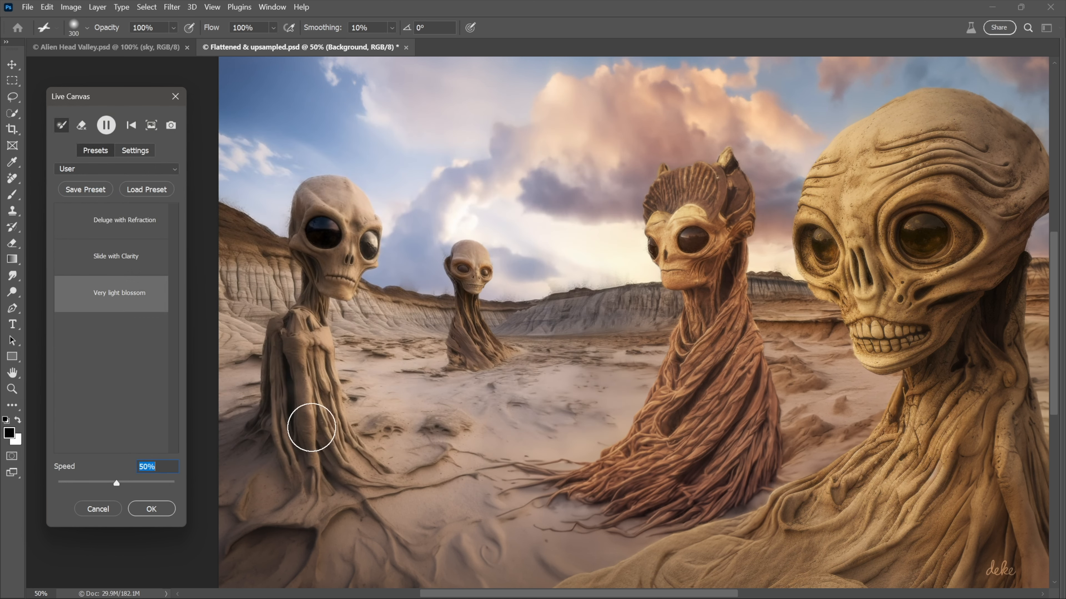
Step: Switch to the Border preset category and preview Bayou and Classic border, swapping the foreground color to white for Classic border
click(97, 170)
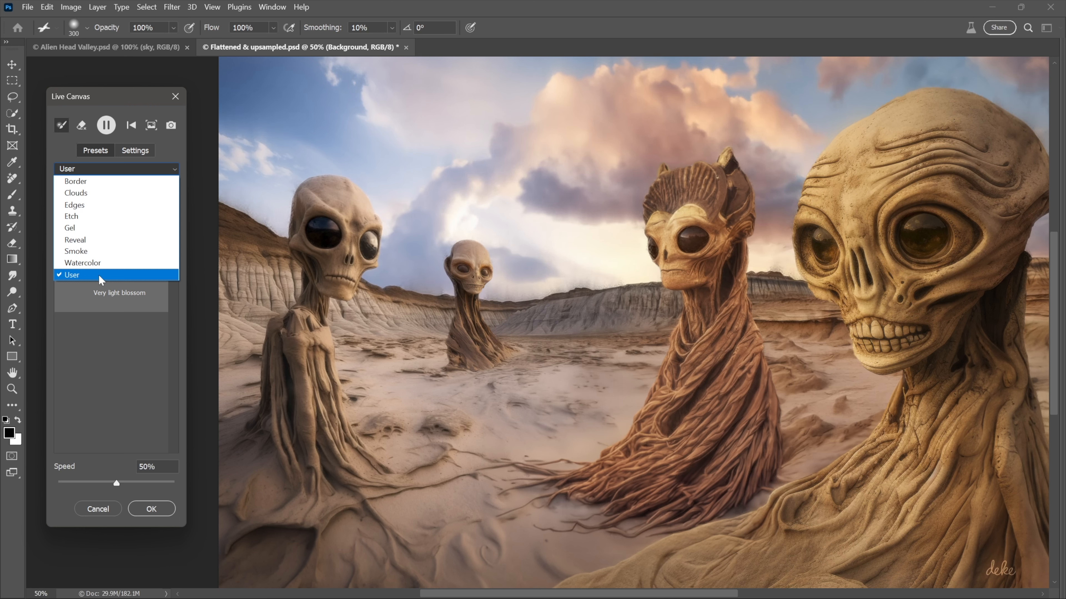
click(106, 183)
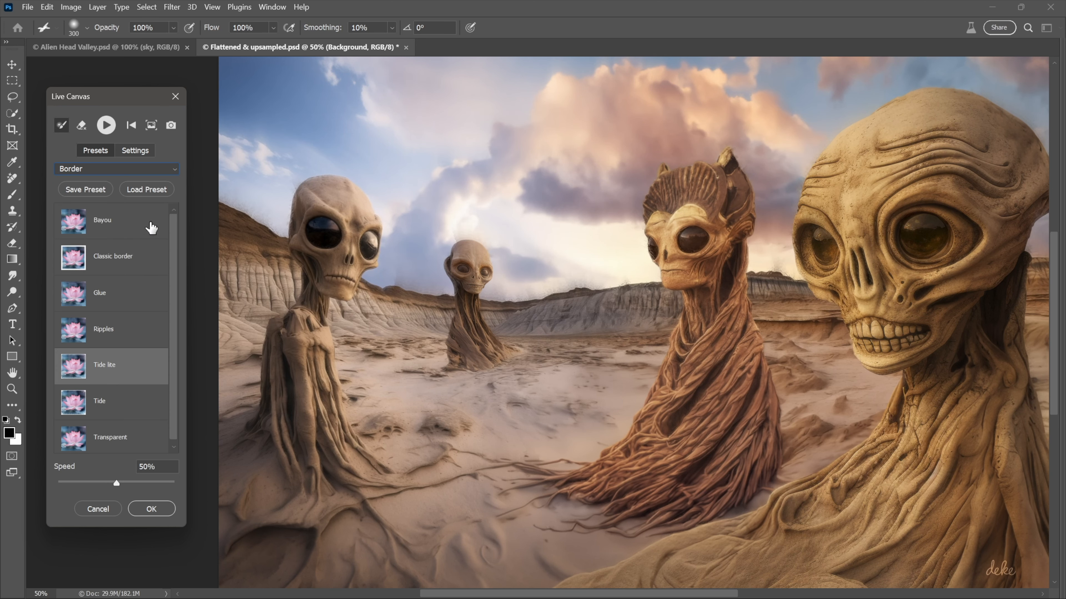
click(114, 227)
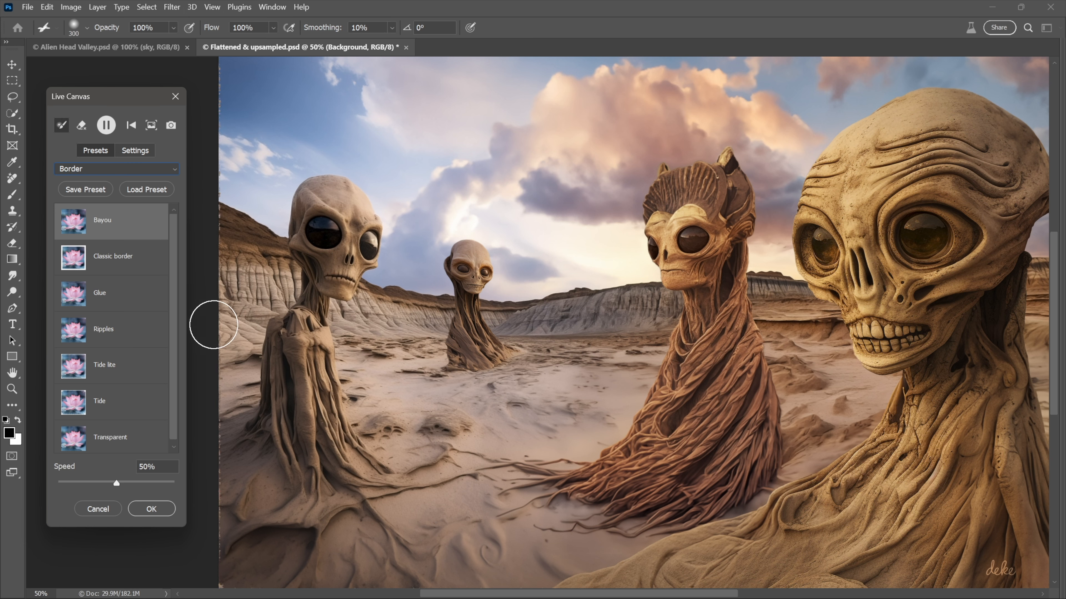
click(111, 264)
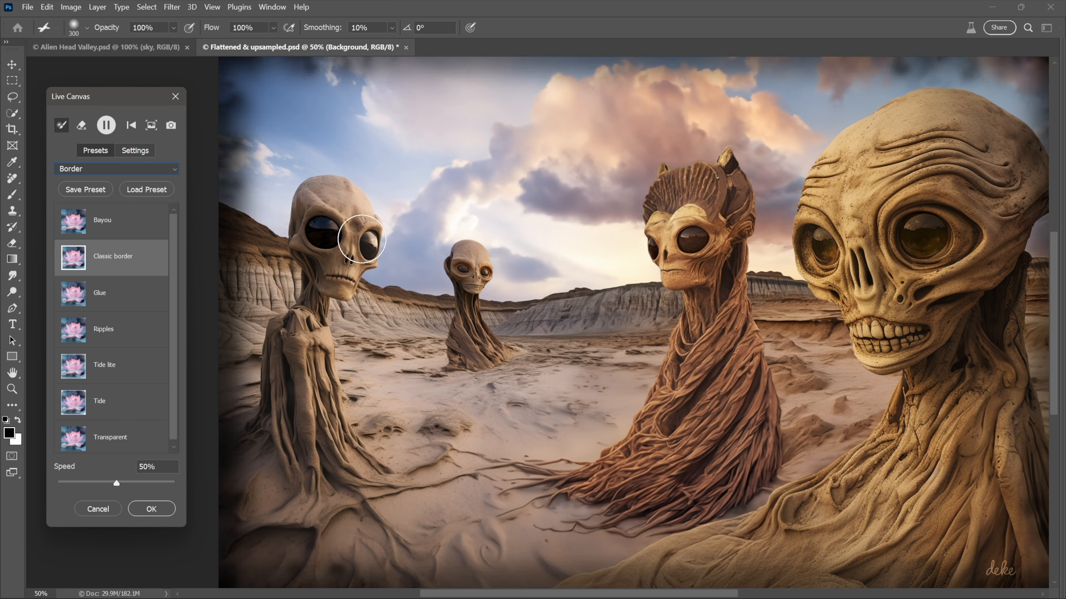
click(18, 420)
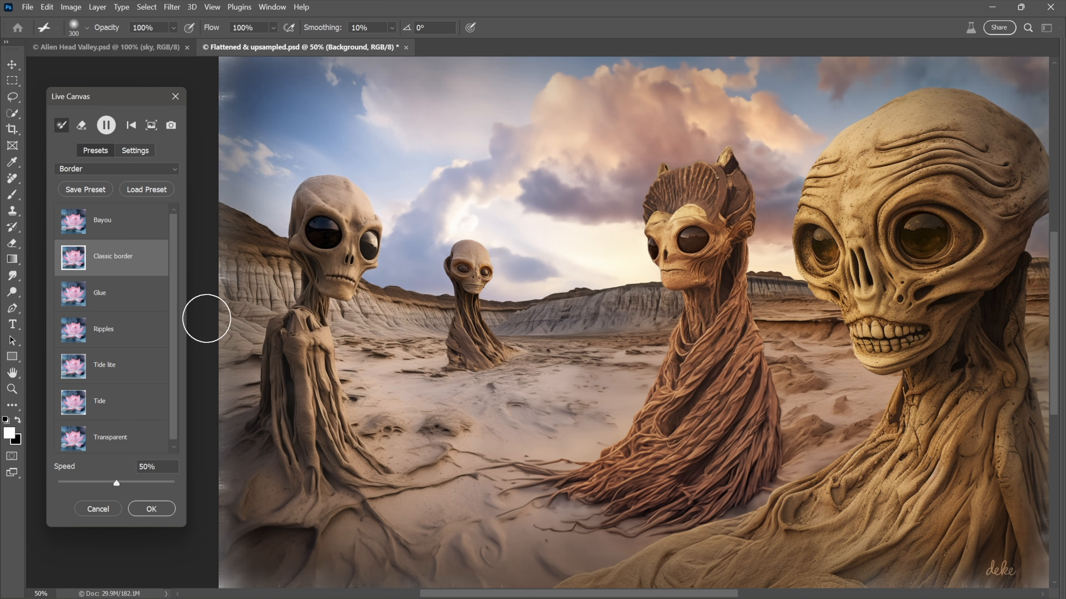
Step: Preview the Glue, Ripples and Tide lite border presets in turn and apply the Tide preset
click(123, 297)
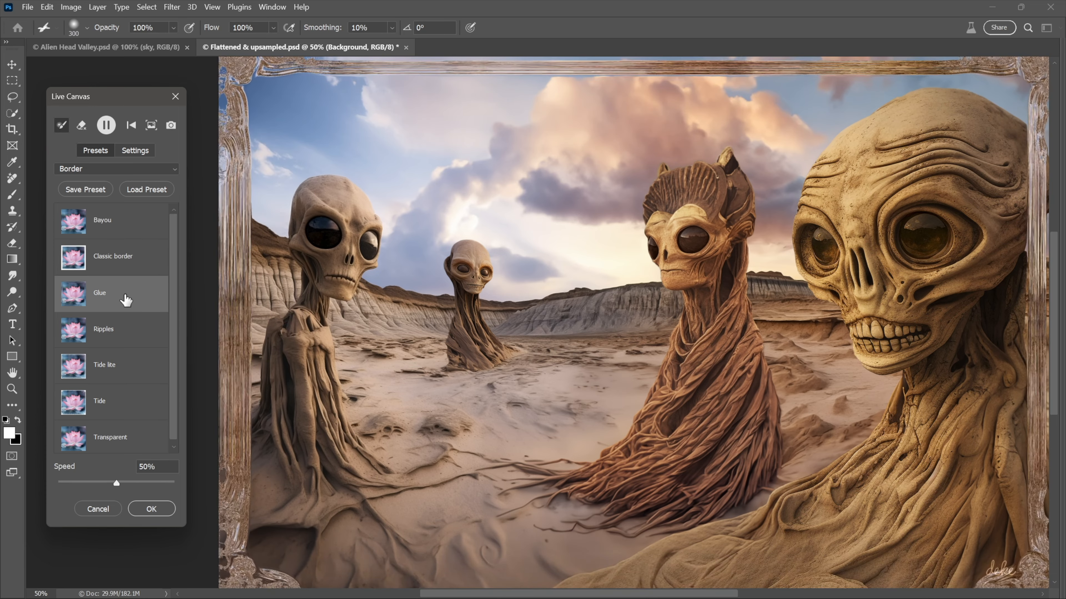
click(102, 333)
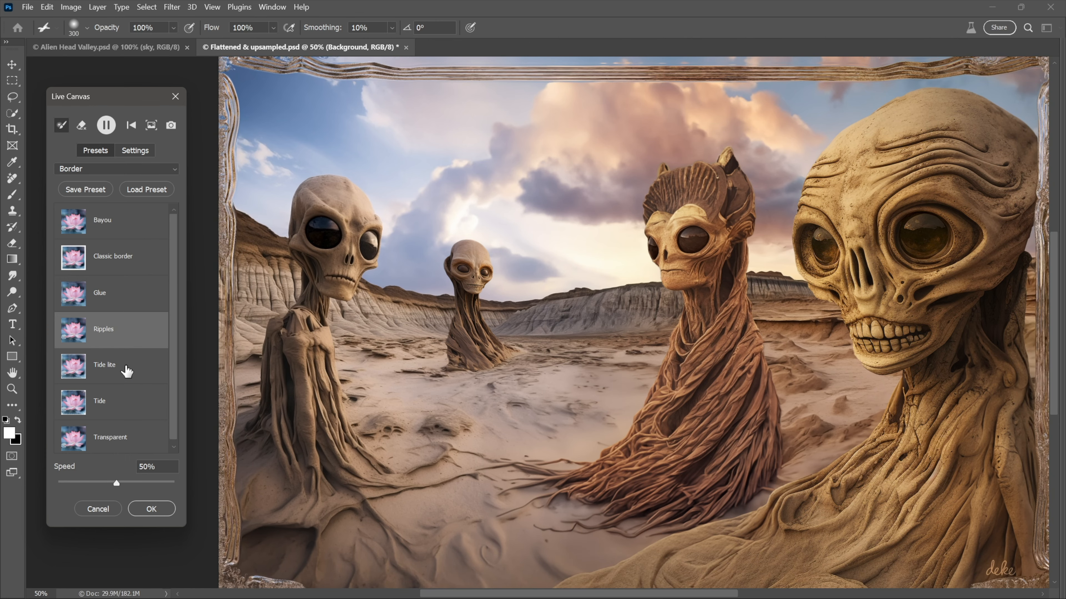
click(126, 372)
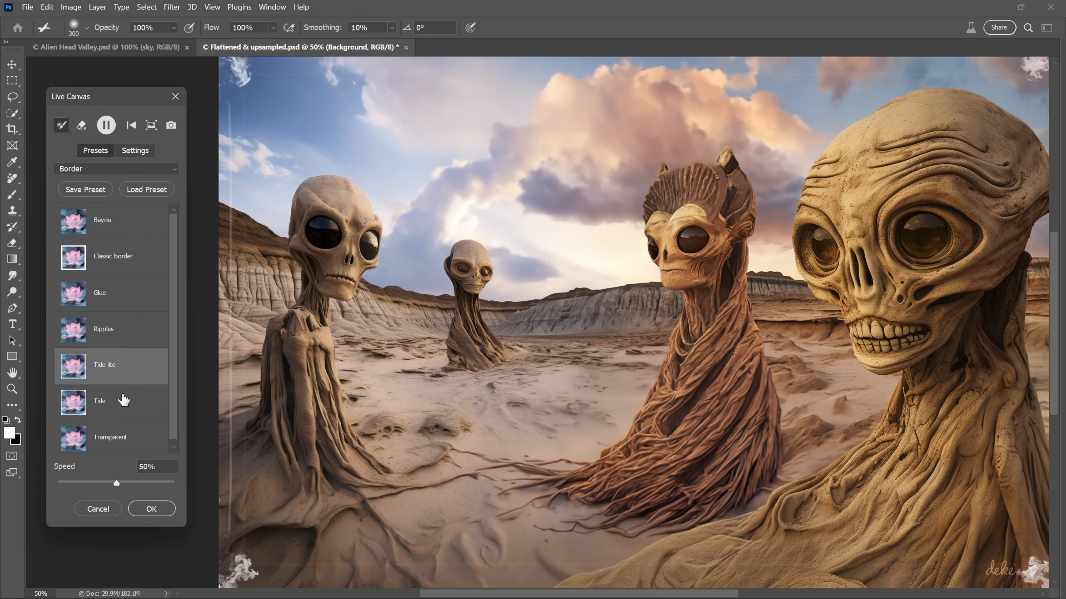
click(124, 402)
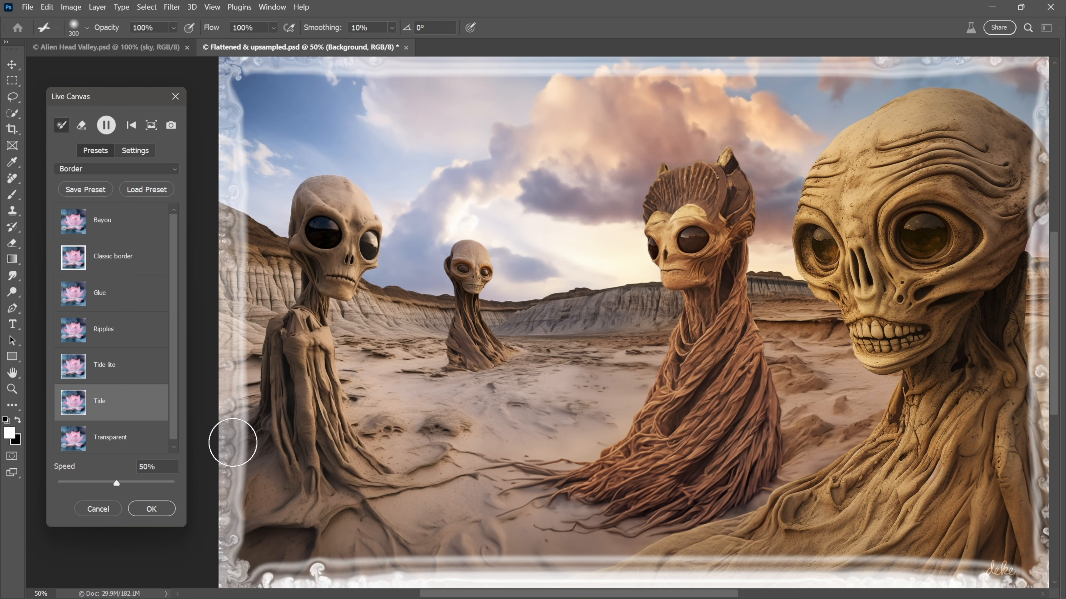
Step: Swap the colors back and change the foreground to bright red, running the Tide border animation with it before pausing
click(18, 422)
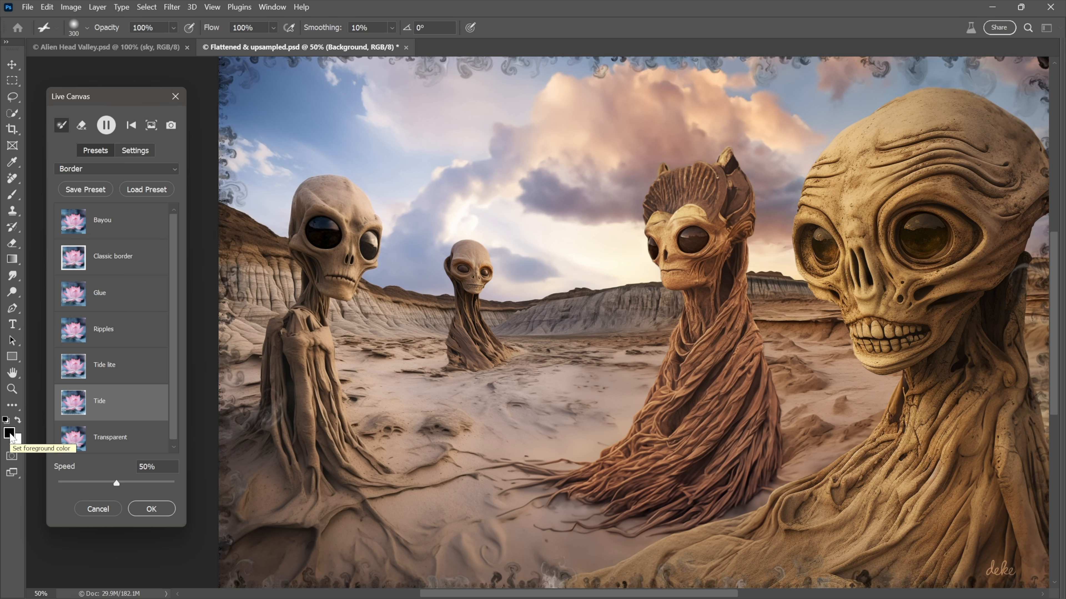
click(11, 435)
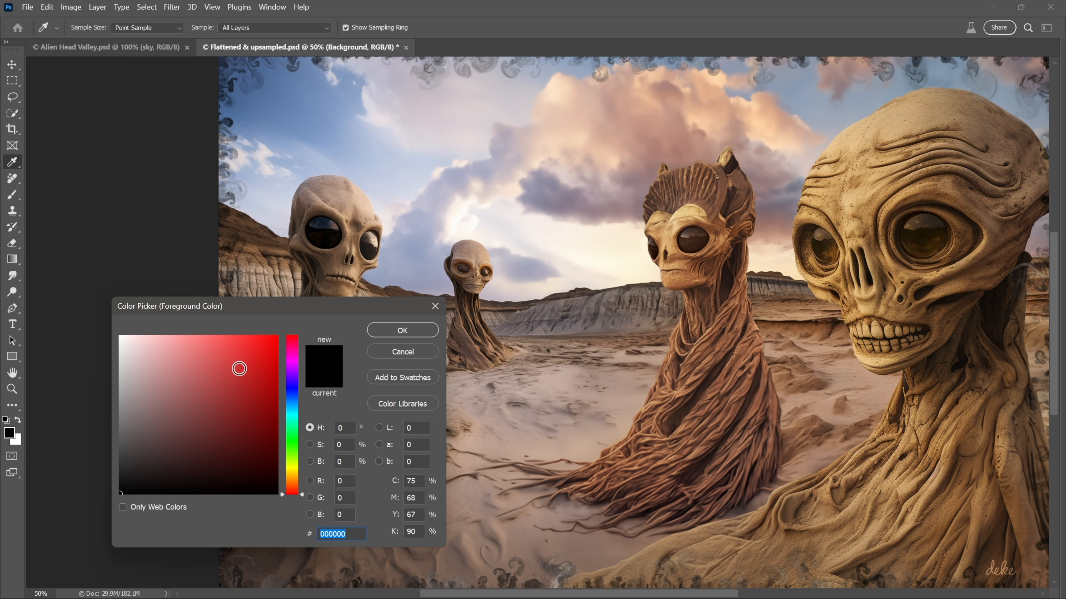
drag(239, 368, 281, 334)
click(404, 330)
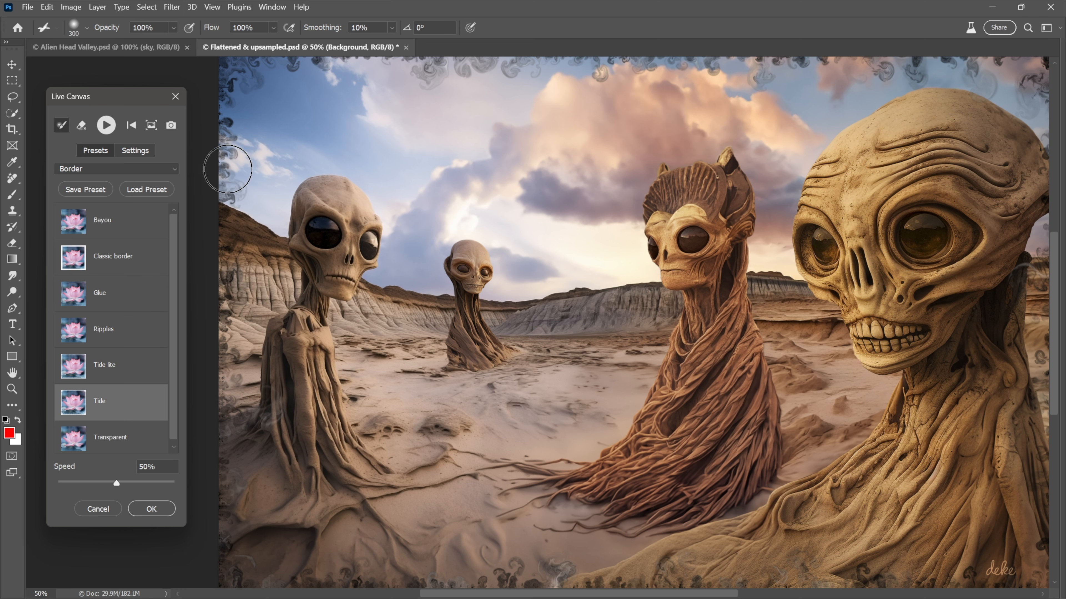
click(106, 125)
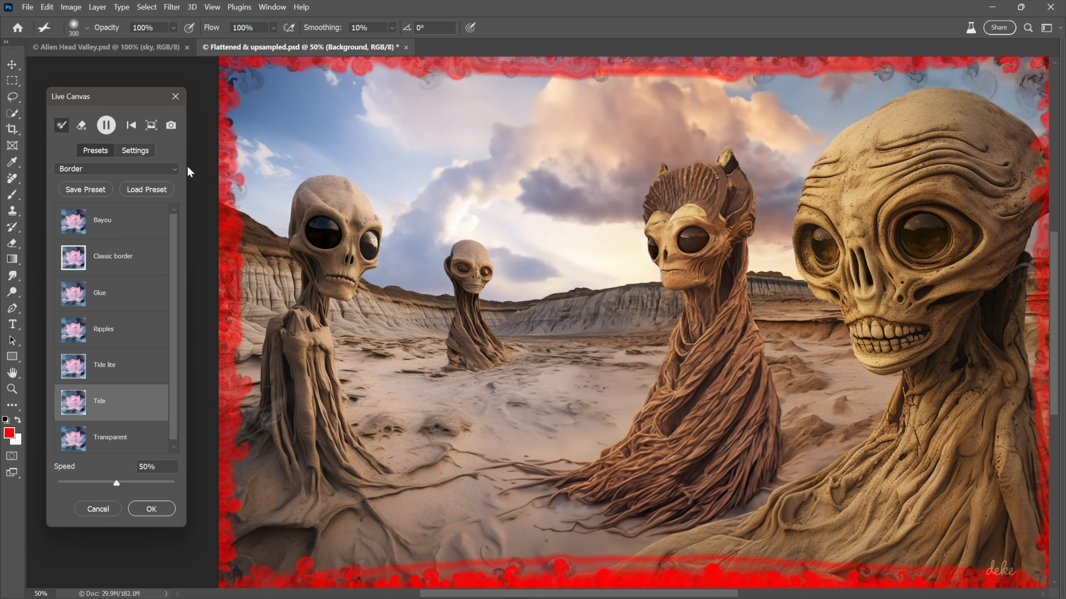
click(106, 125)
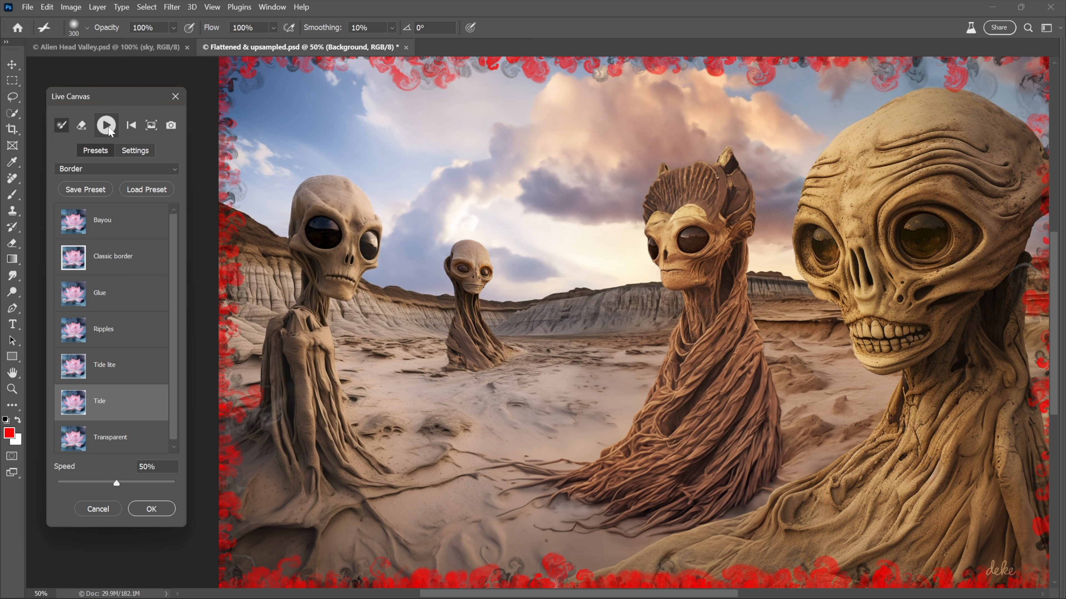
Step: Rewind the Tide border animation to its starting state and reveal the alternate Revert and Apply commands in the Live Canvas dialog
click(131, 126)
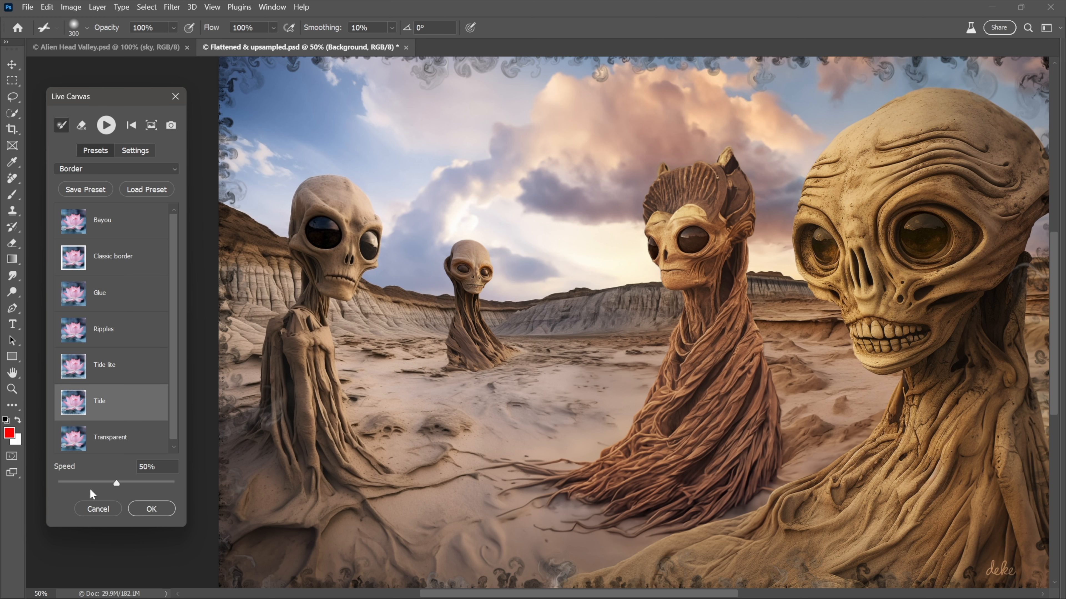
key(alt)
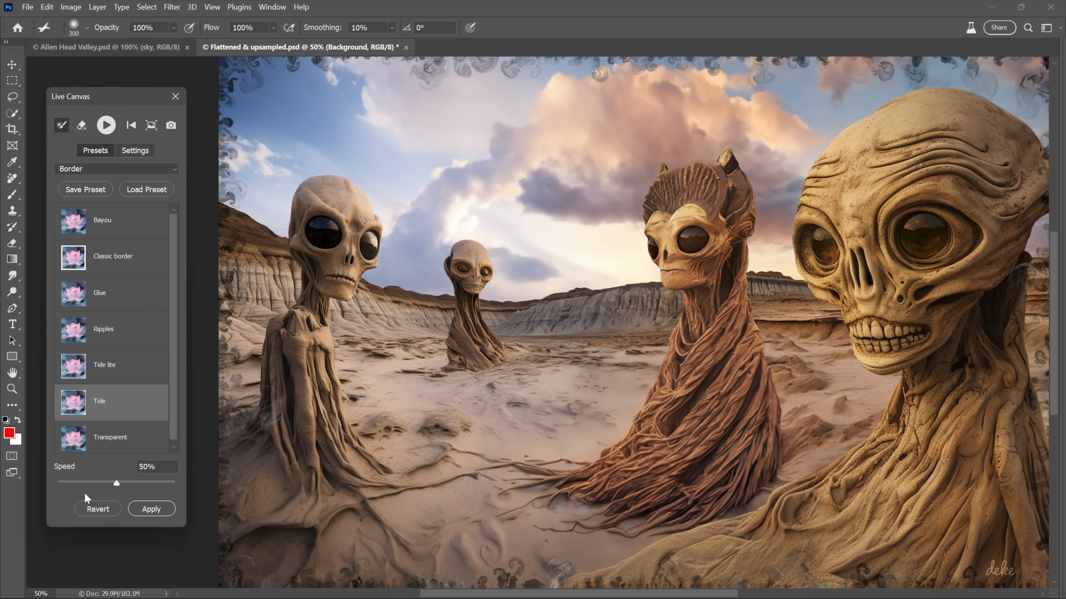
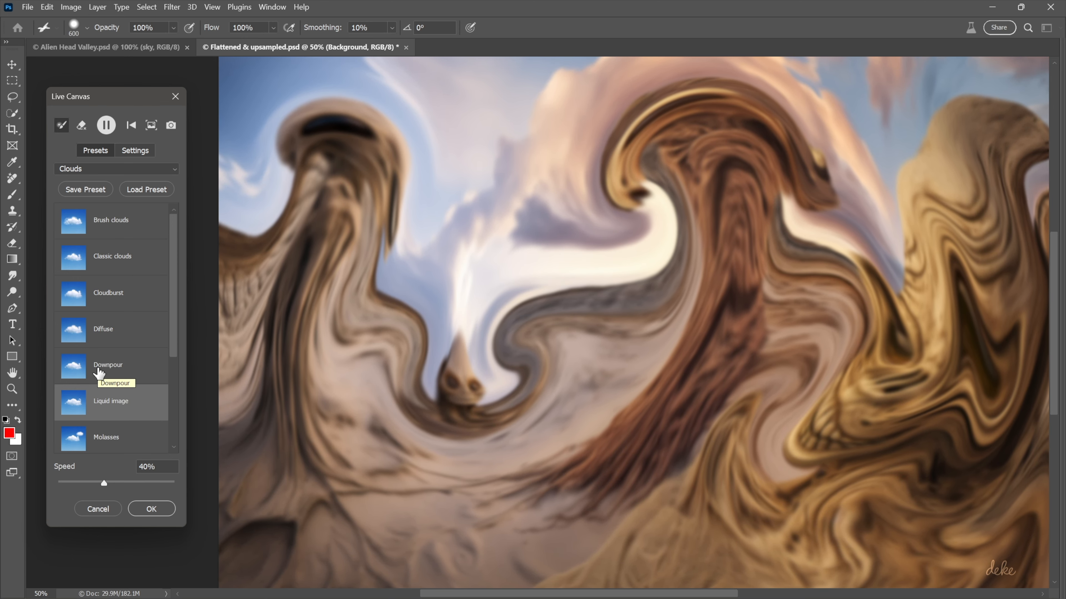
Step: Preview the Downpour clouds preset, and switch to the Gel category to preview Deep freeze
click(100, 371)
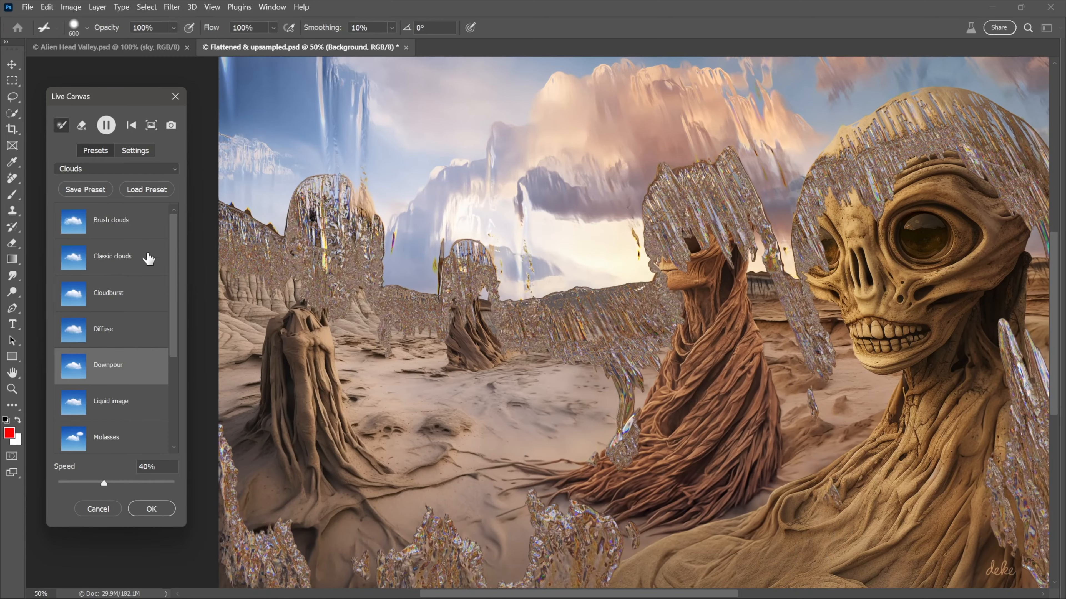
click(95, 170)
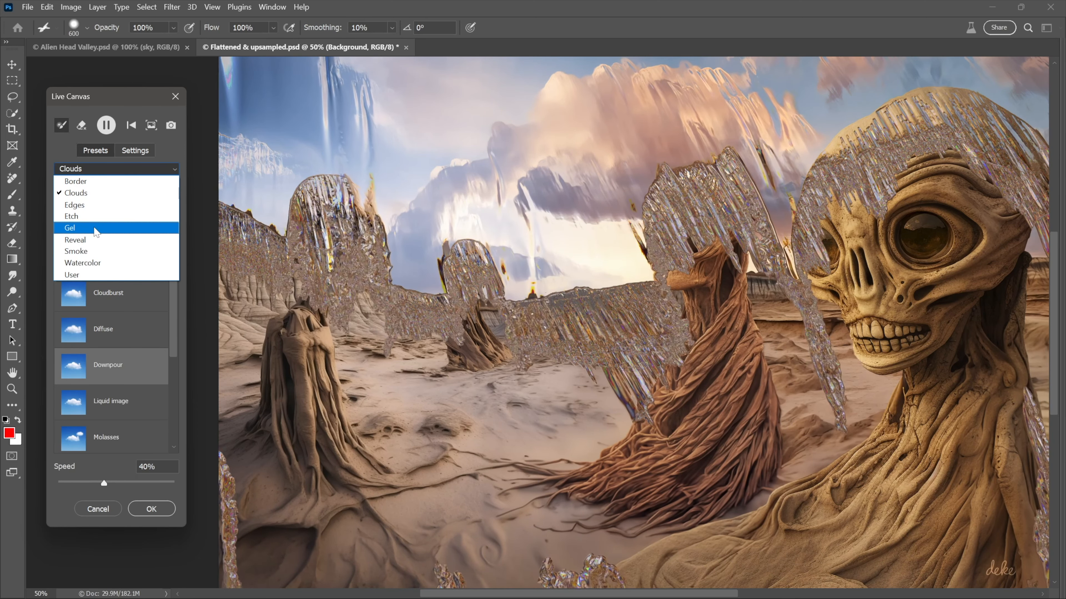
click(96, 229)
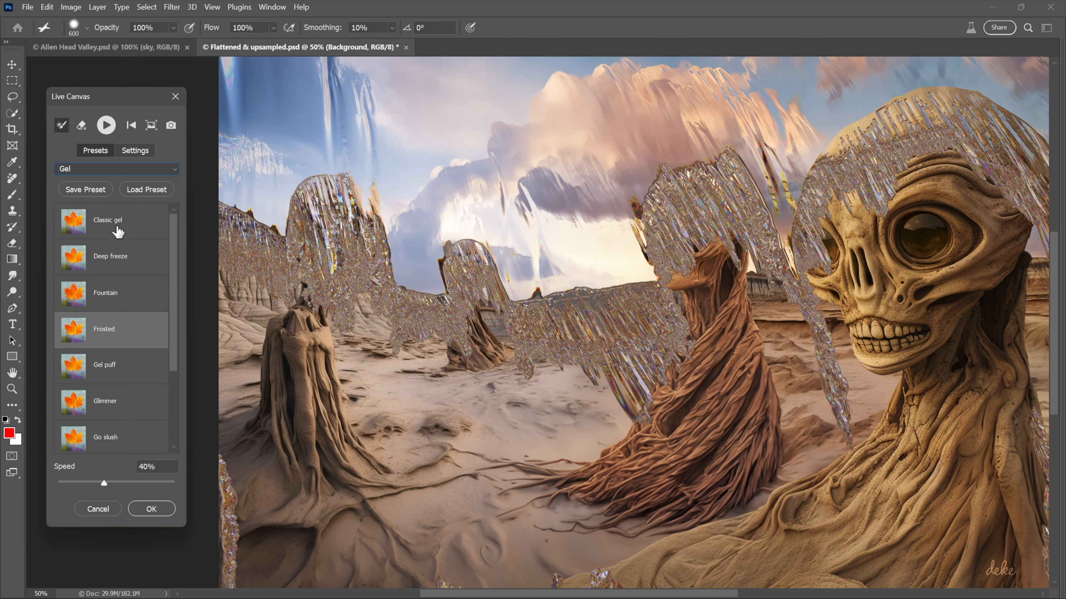
click(130, 262)
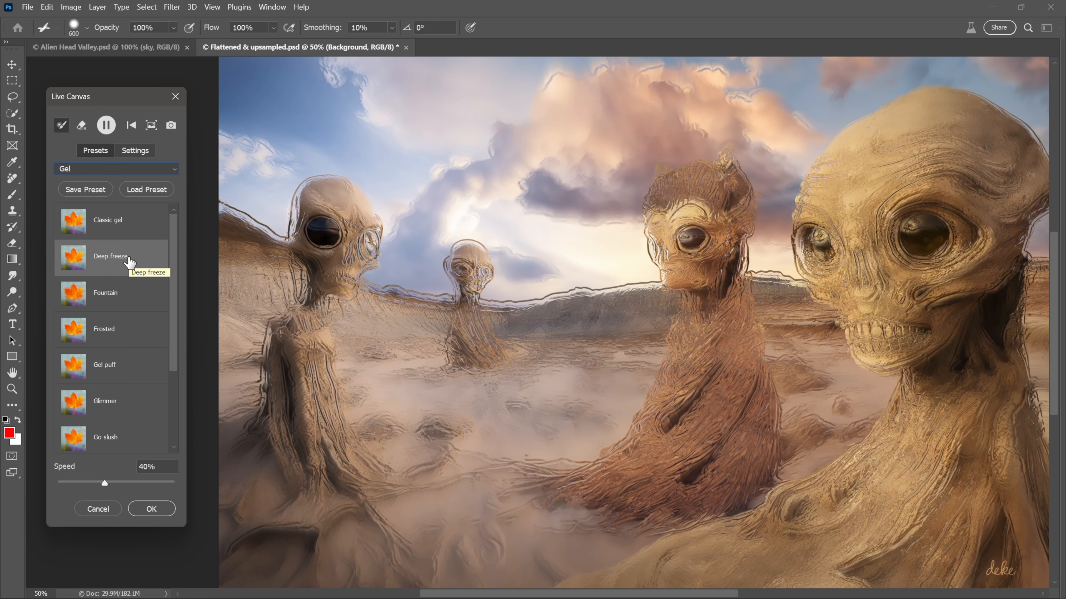
Step: Apply the Classic gel preset and paint gel strokes down the left alien at brush size 600 and the crowned alien at 700
click(119, 225)
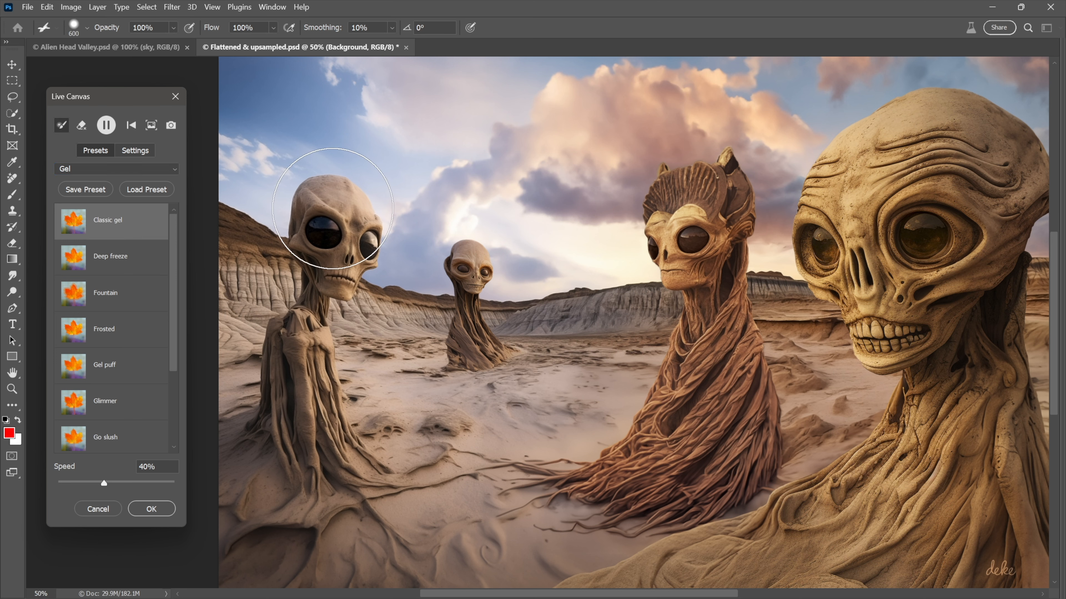
mouse_move(327, 287)
mouse_down()
mouse_move(312, 340)
mouse_move(314, 428)
mouse_up()
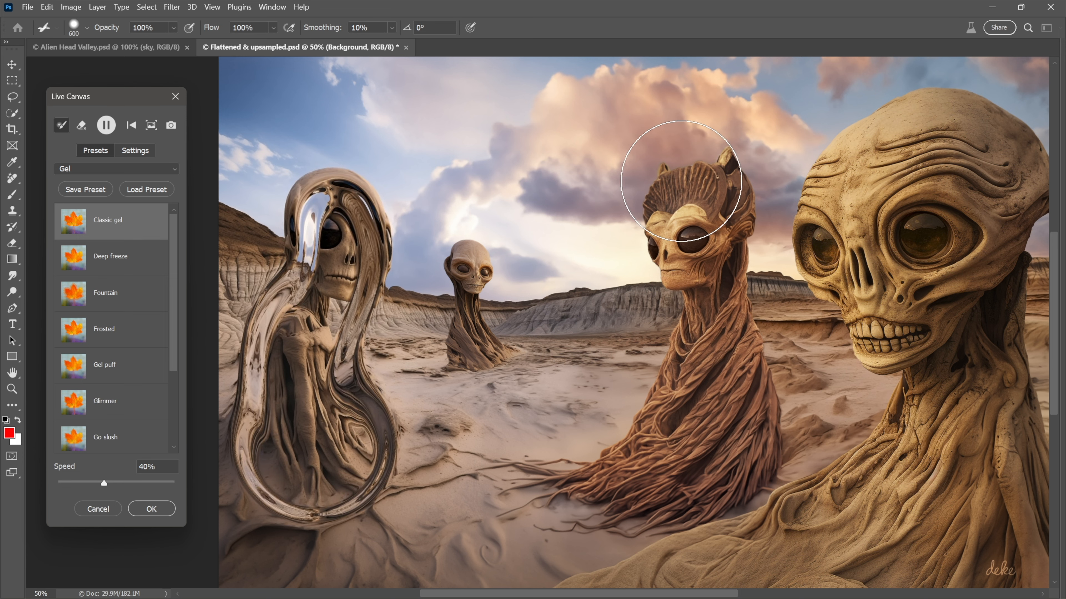
key(bracketright)
mouse_move(696, 228)
mouse_down()
mouse_move(715, 405)
mouse_move(684, 451)
mouse_move(637, 463)
mouse_up()
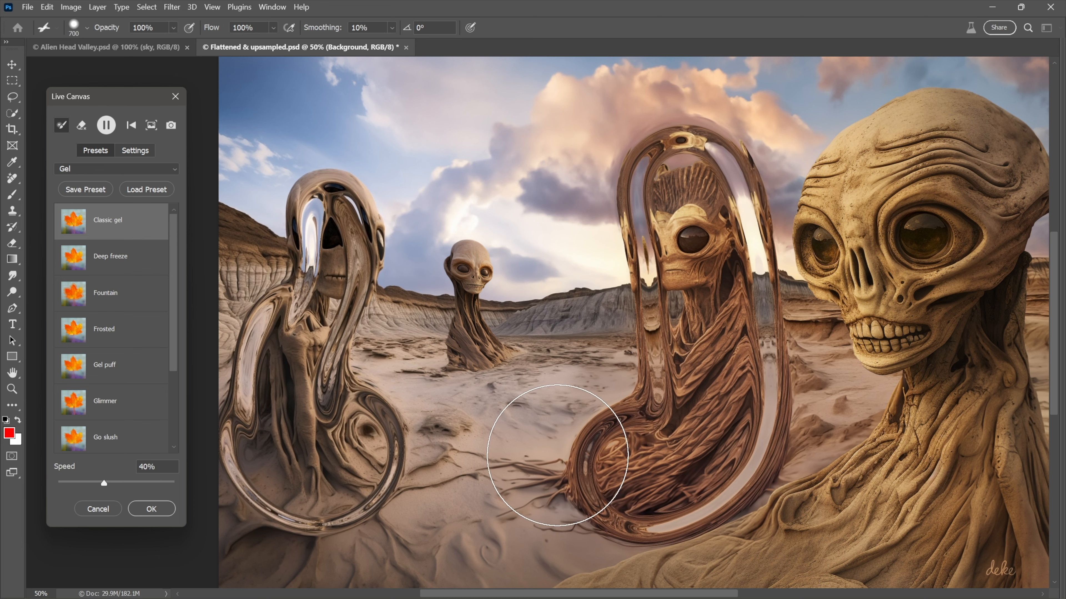
Step: Reduce the brush size to 400 and paint a gel stroke over the small distant alien
key(bracketleft)
key(bracketleft)
key(bracketleft)
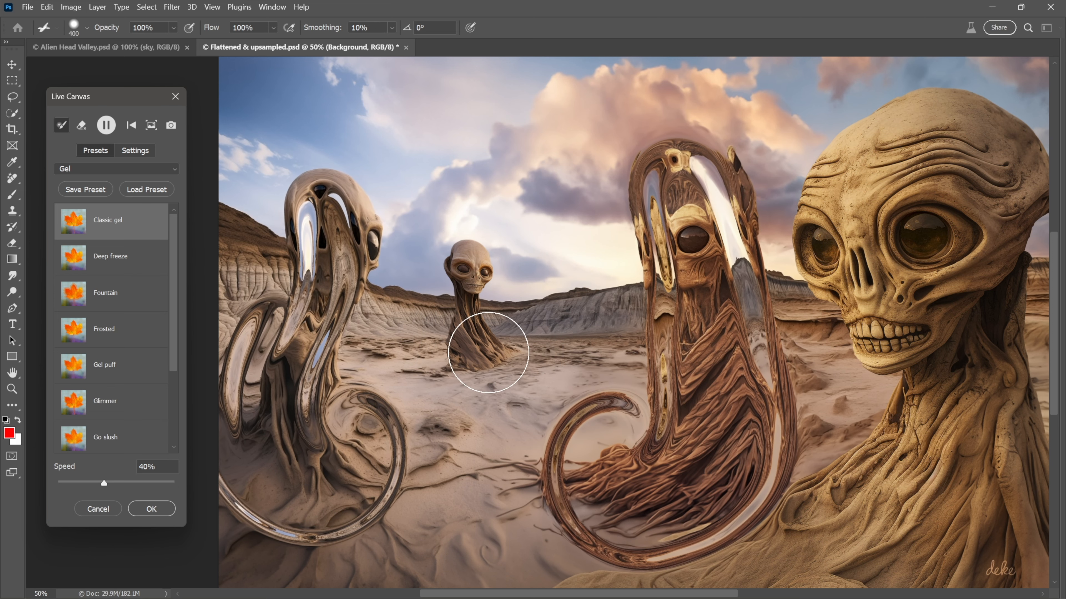
drag(488, 352, 490, 356)
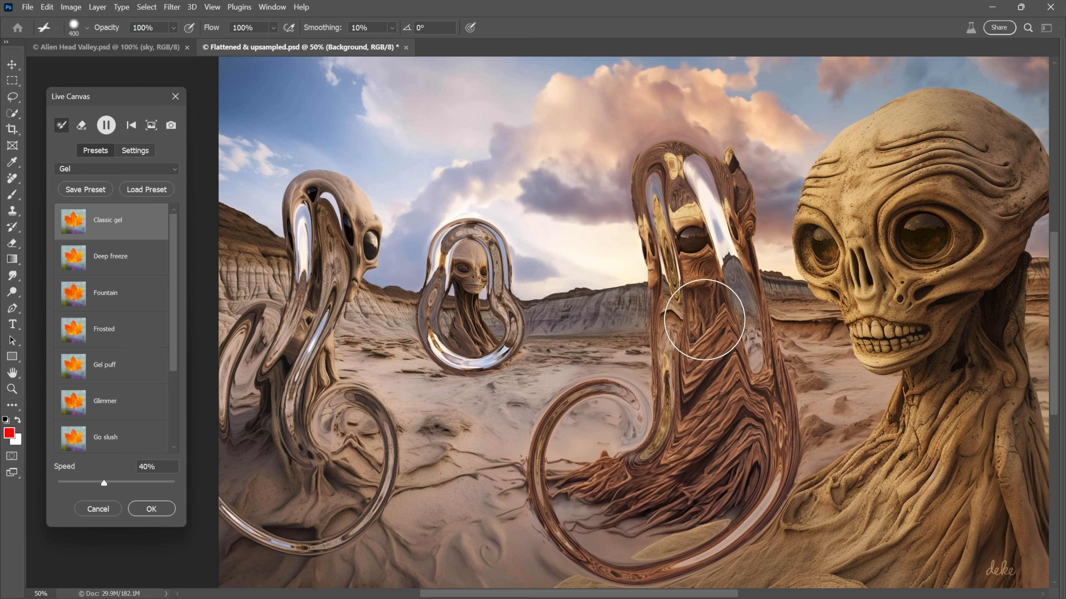
Step: Enlarge the brush size to 1200 and paint gel from the large alien's face down over its neck
key(bracketright)
key(bracketright)
key(bracketright)
key(bracketright)
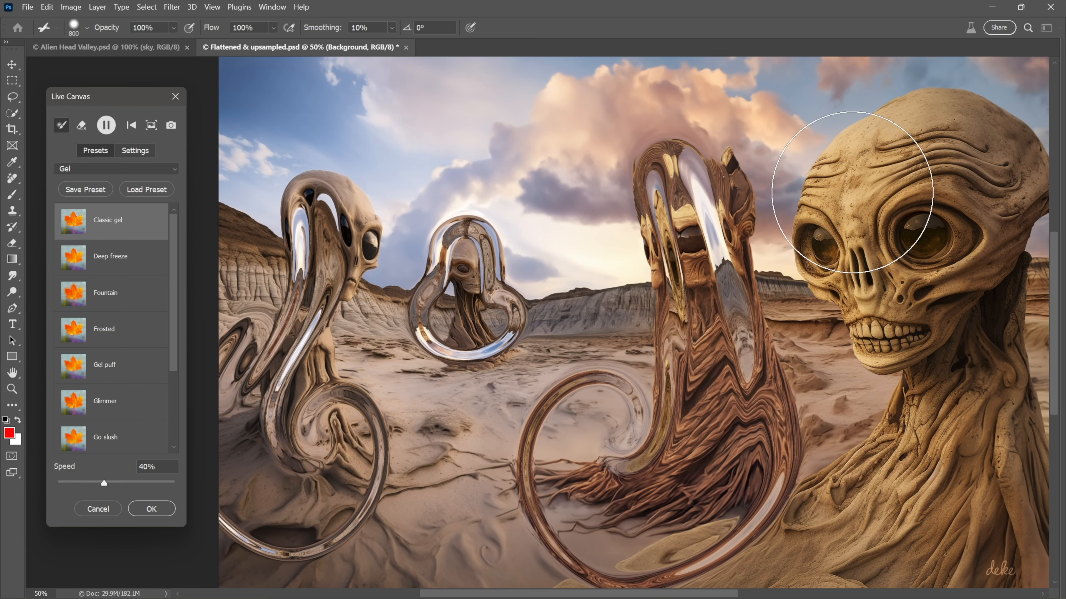
key(bracketright)
key(bracketright)
key(bracketright)
key(bracketright)
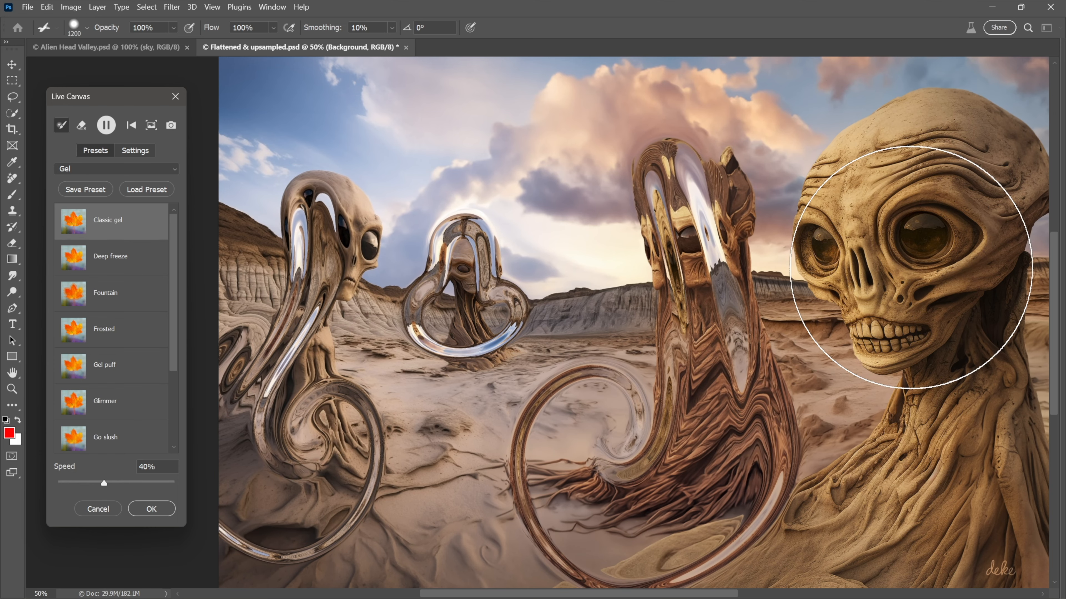
mouse_move(912, 267)
mouse_down()
mouse_move(931, 308)
mouse_move(930, 453)
mouse_move(902, 477)
mouse_up()
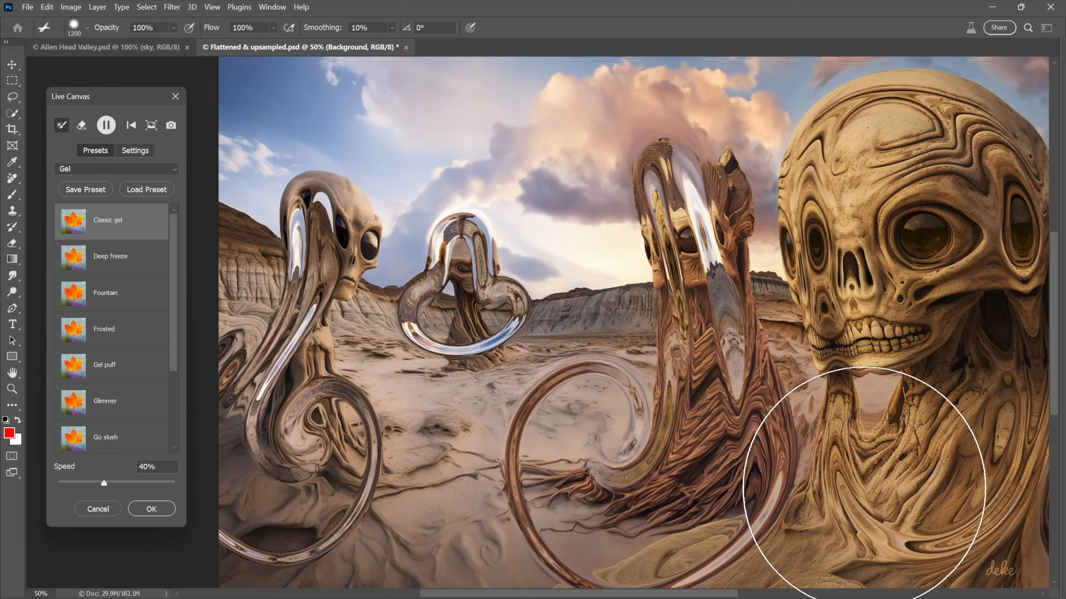
Step: Paint more gel strokes across the aliens while reducing the brush to 900 and 250, and pause the animation to capture a snapshot
key(bracketleft)
key(bracketleft)
key(bracketleft)
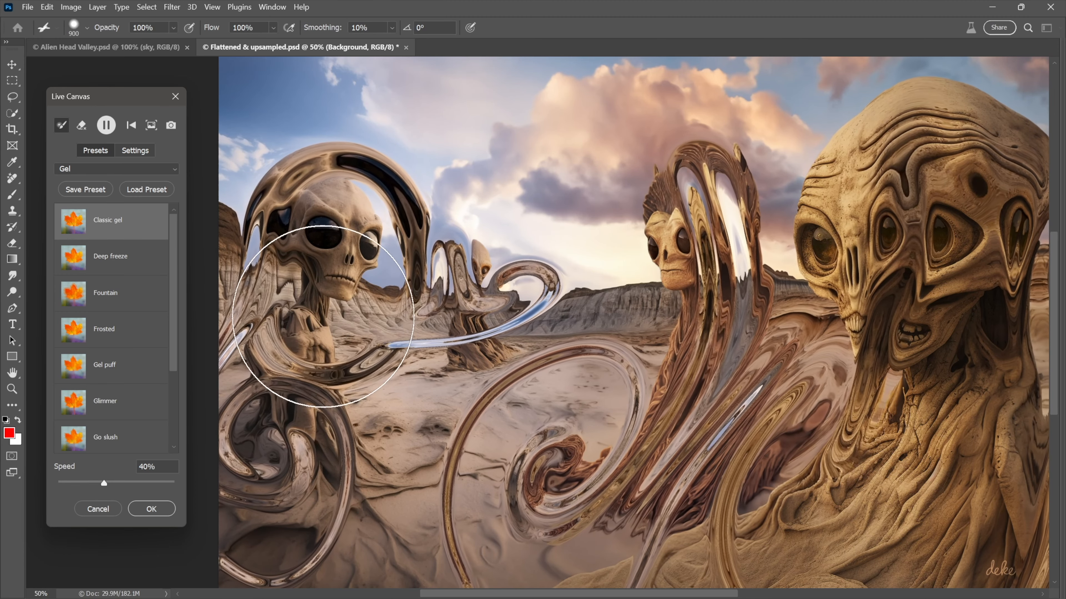
key(bracketleft)
key(bracketleft)
key(bracketleft)
key(bracketleft)
key(bracketleft)
key(bracketleft)
key(bracketleft)
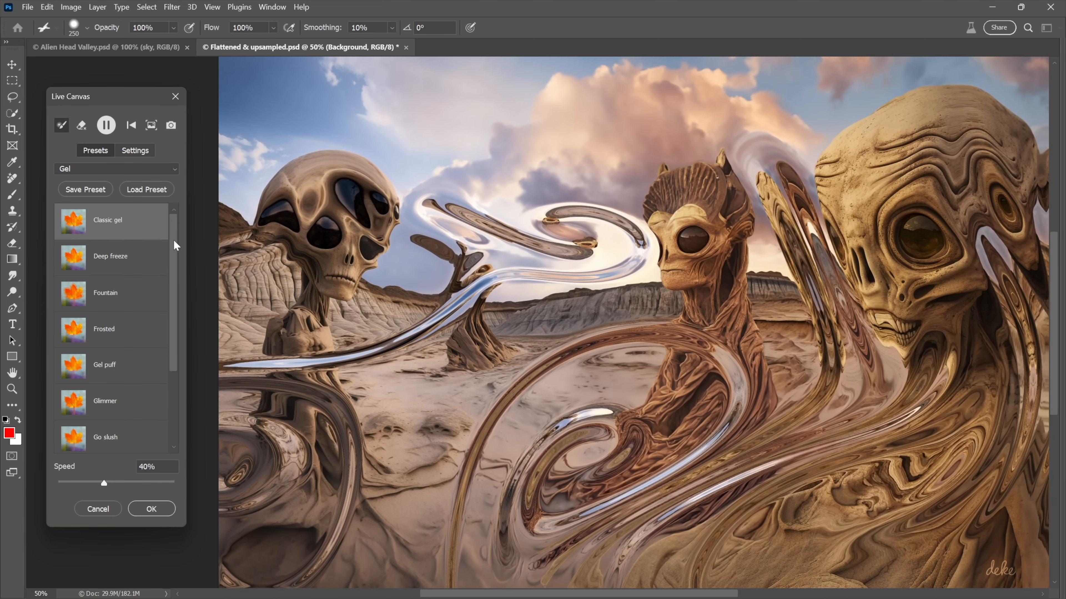
click(106, 125)
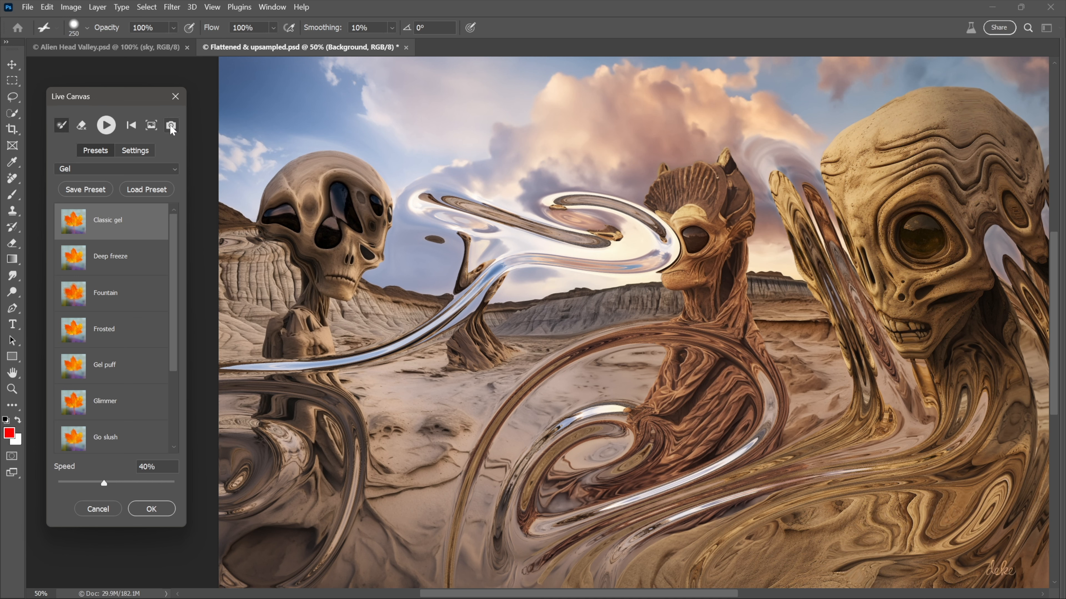
Step: Rewind the canvas to the original image and run the Gel puff preset at 10% speed
click(132, 129)
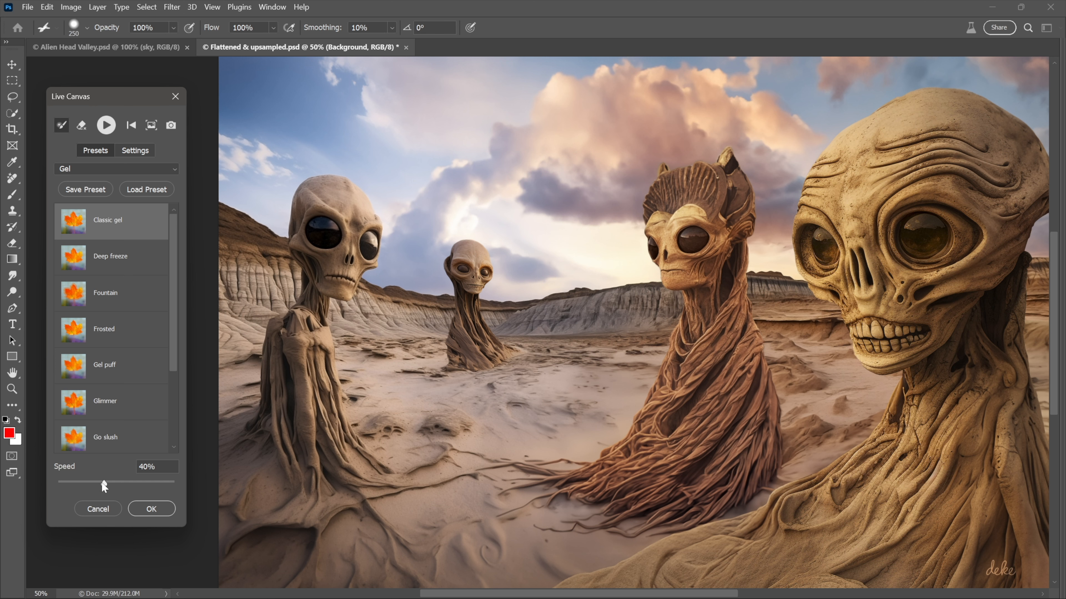
drag(101, 482, 77, 482)
click(109, 369)
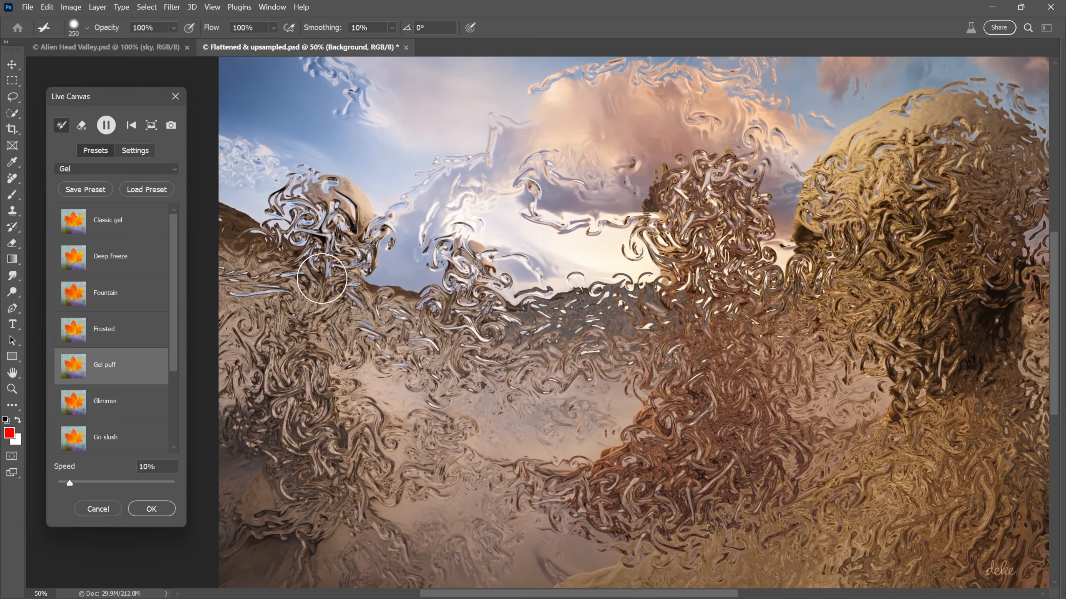
Step: Erase the Gel puff effect from the left alien with a size 600 erase brush and from the small distant alien at 500
click(83, 126)
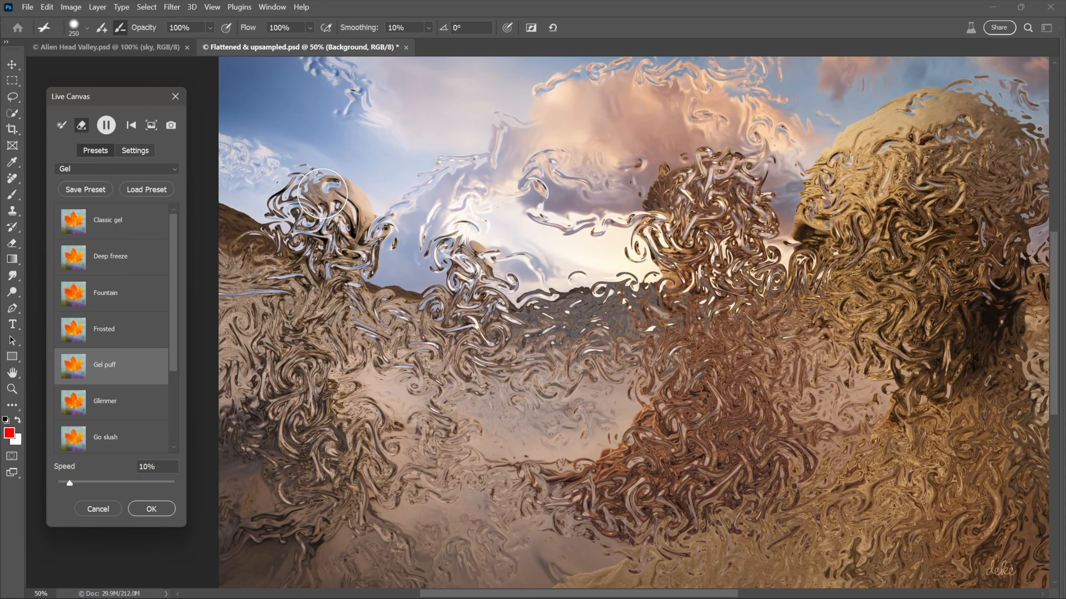
key(bracketright)
key(bracketright)
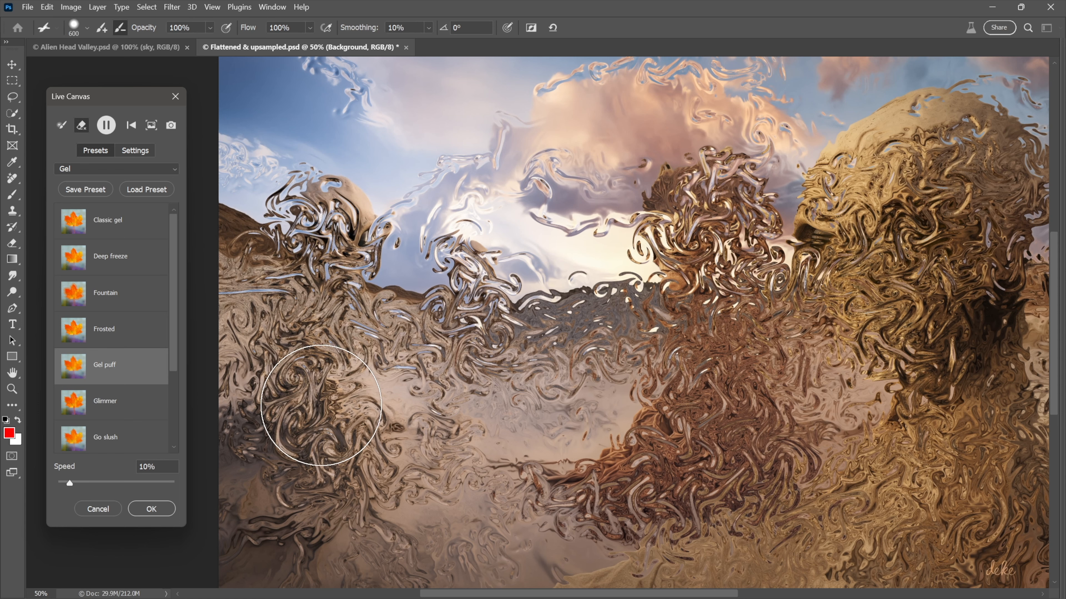
drag(322, 405, 308, 380)
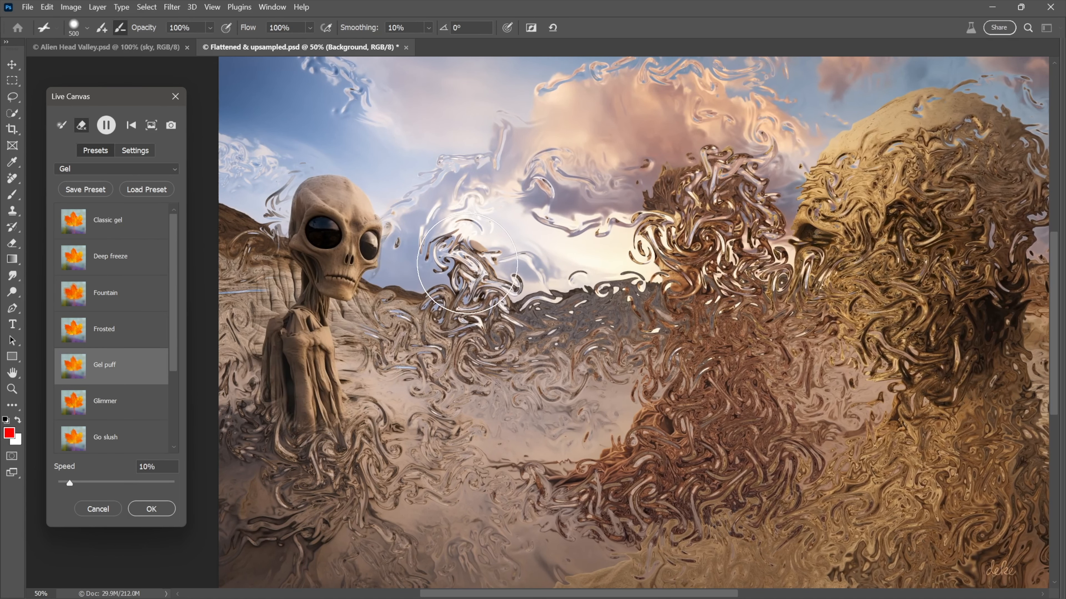
drag(467, 311, 486, 370)
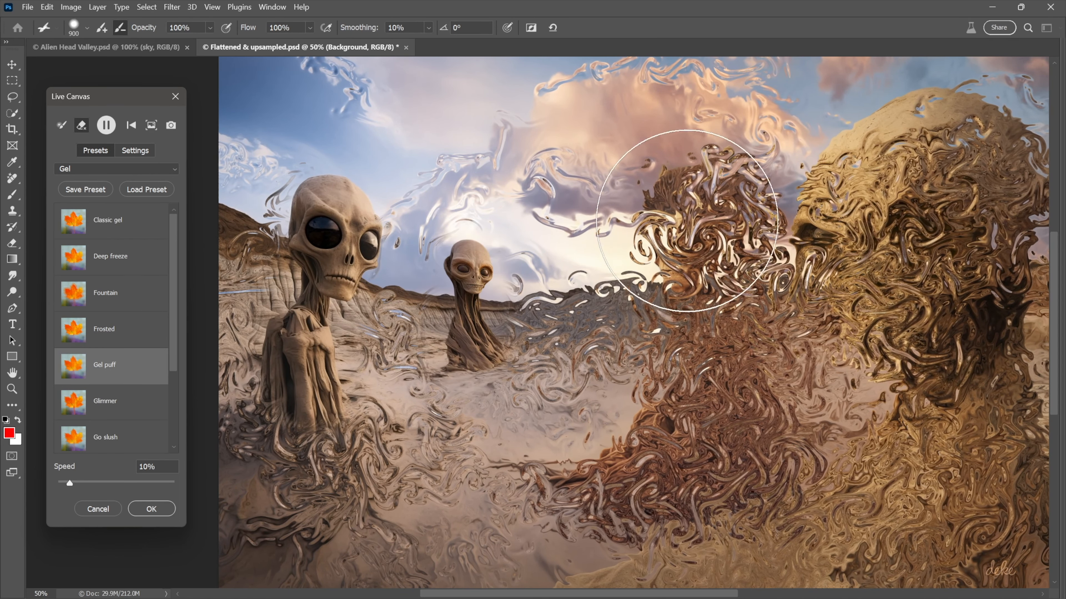
Step: Erase the Gel puff effect from the crowned alien and the large alien at the right with a size 900 brush
mouse_move(687, 221)
mouse_down()
mouse_move(701, 191)
mouse_move(713, 357)
mouse_move(690, 416)
mouse_up()
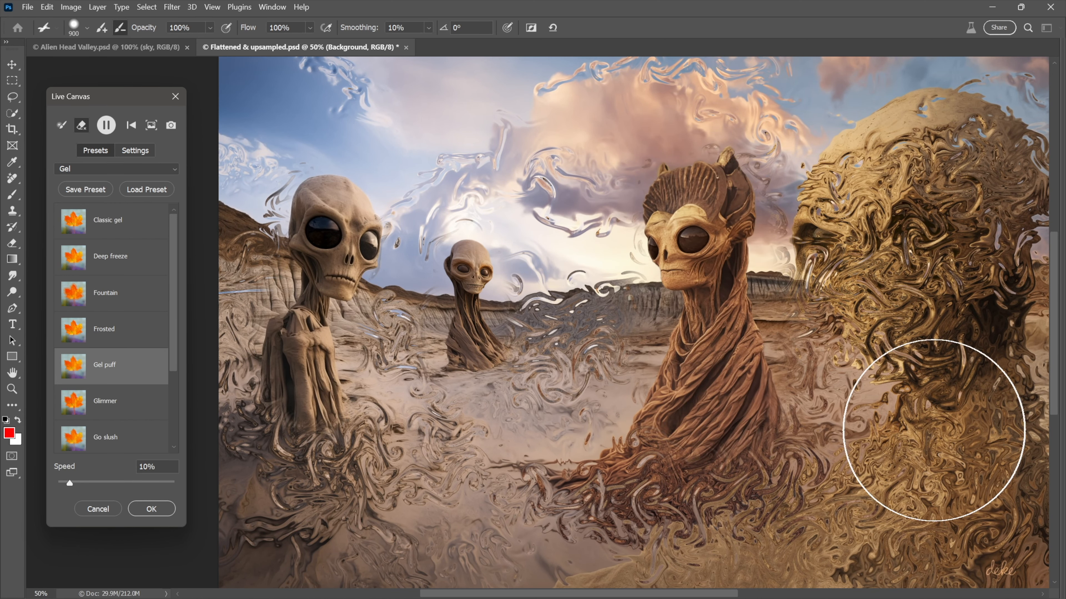
drag(934, 431, 899, 459)
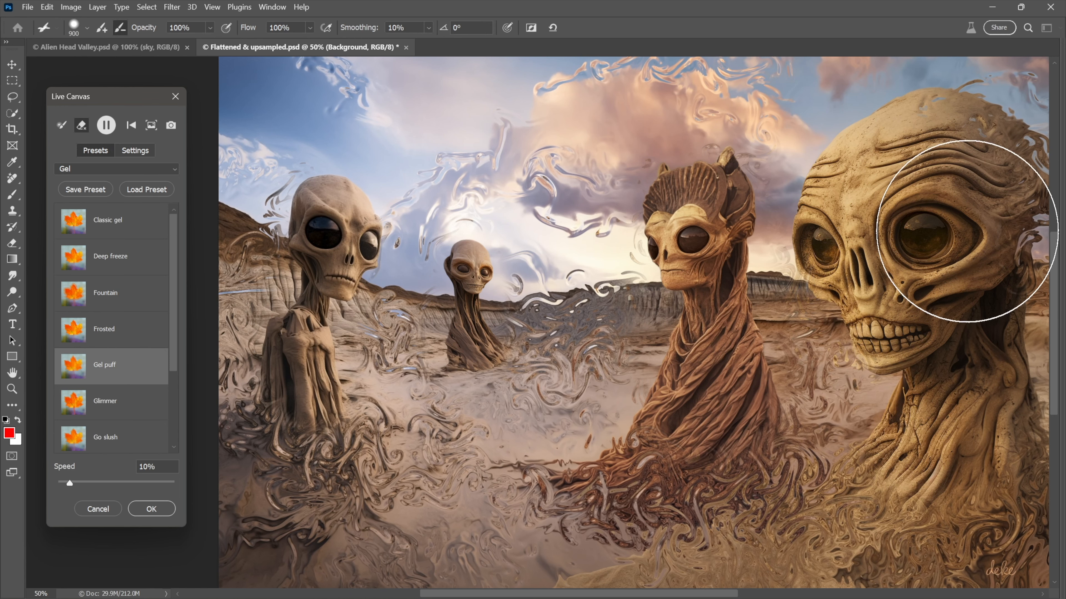
click(969, 211)
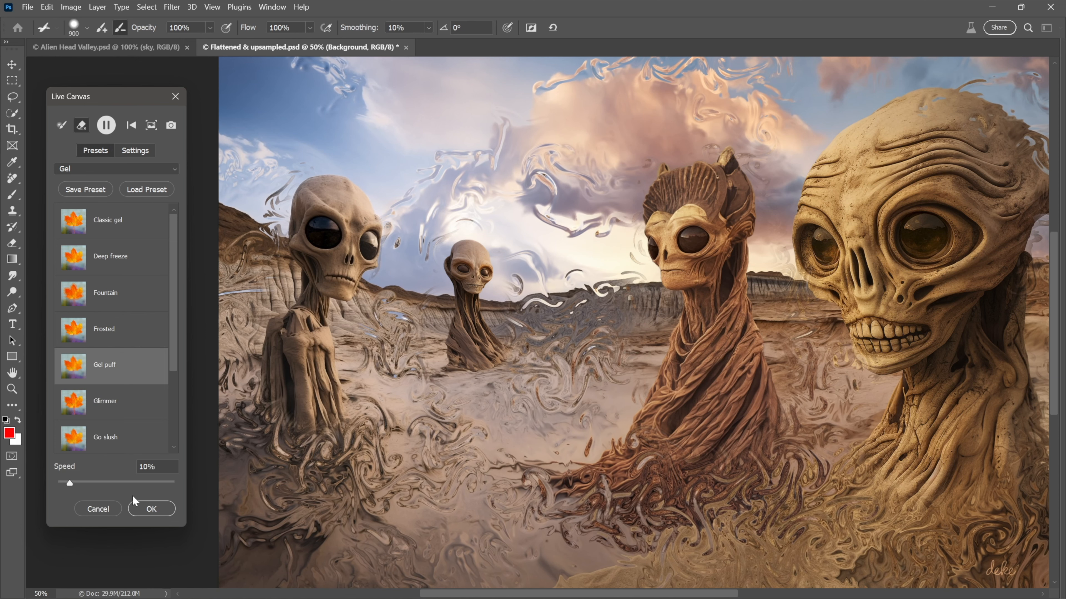
Step: Raise the Gel puff animation speed to 100%
drag(70, 483, 176, 484)
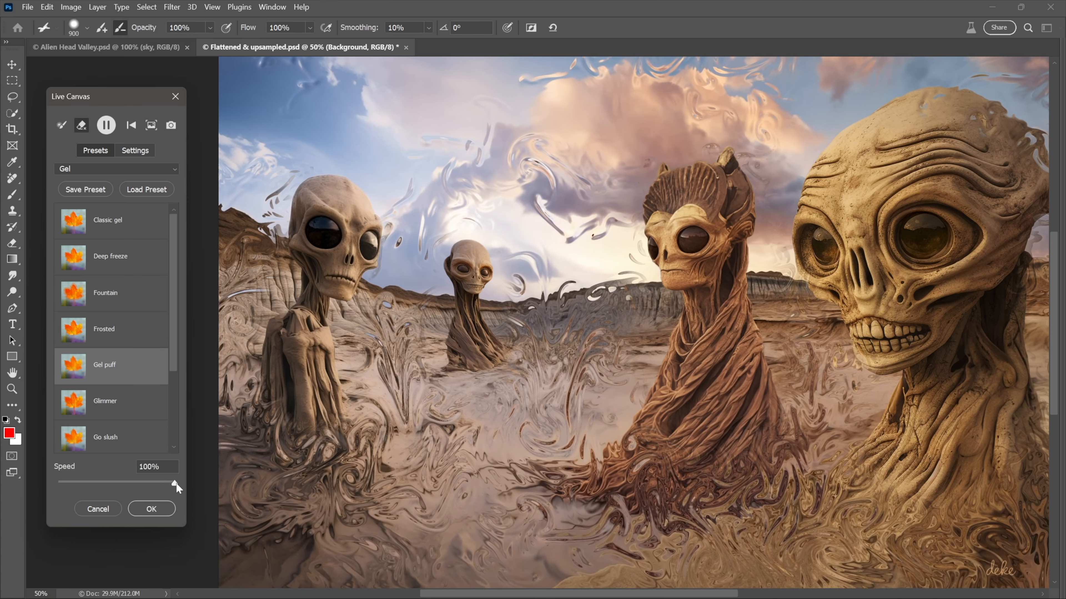